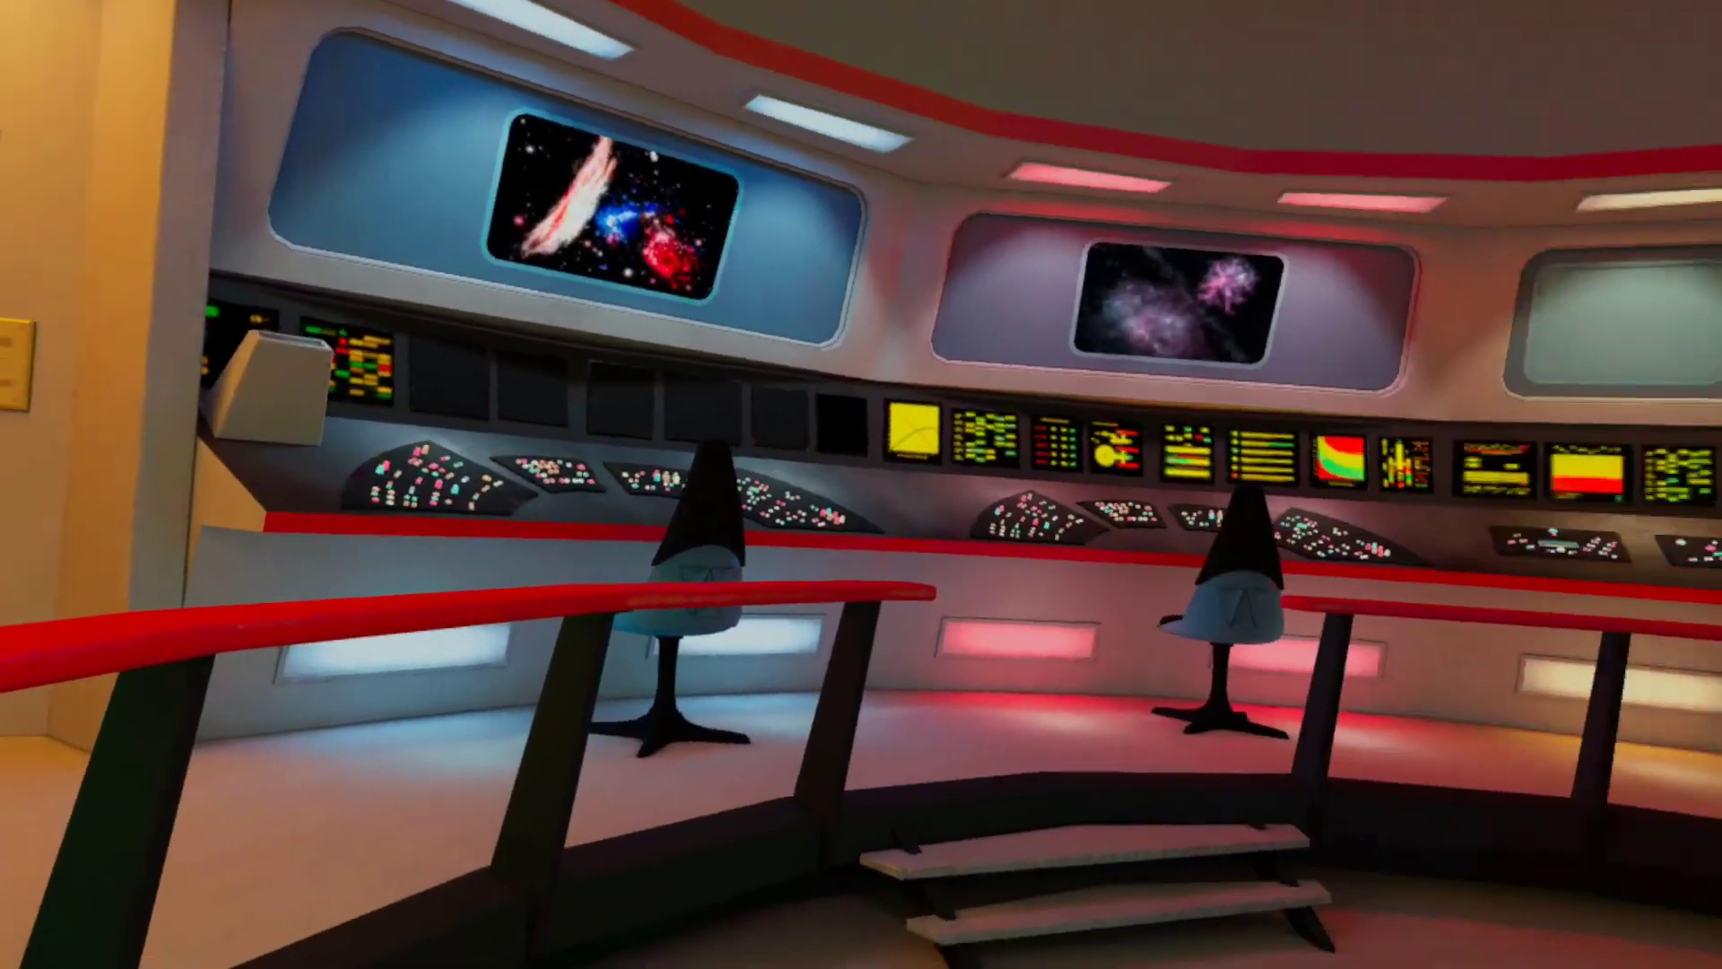
# Bring up the Quest system menu bar over the starship bridge home environment.
pyautogui.press('super')
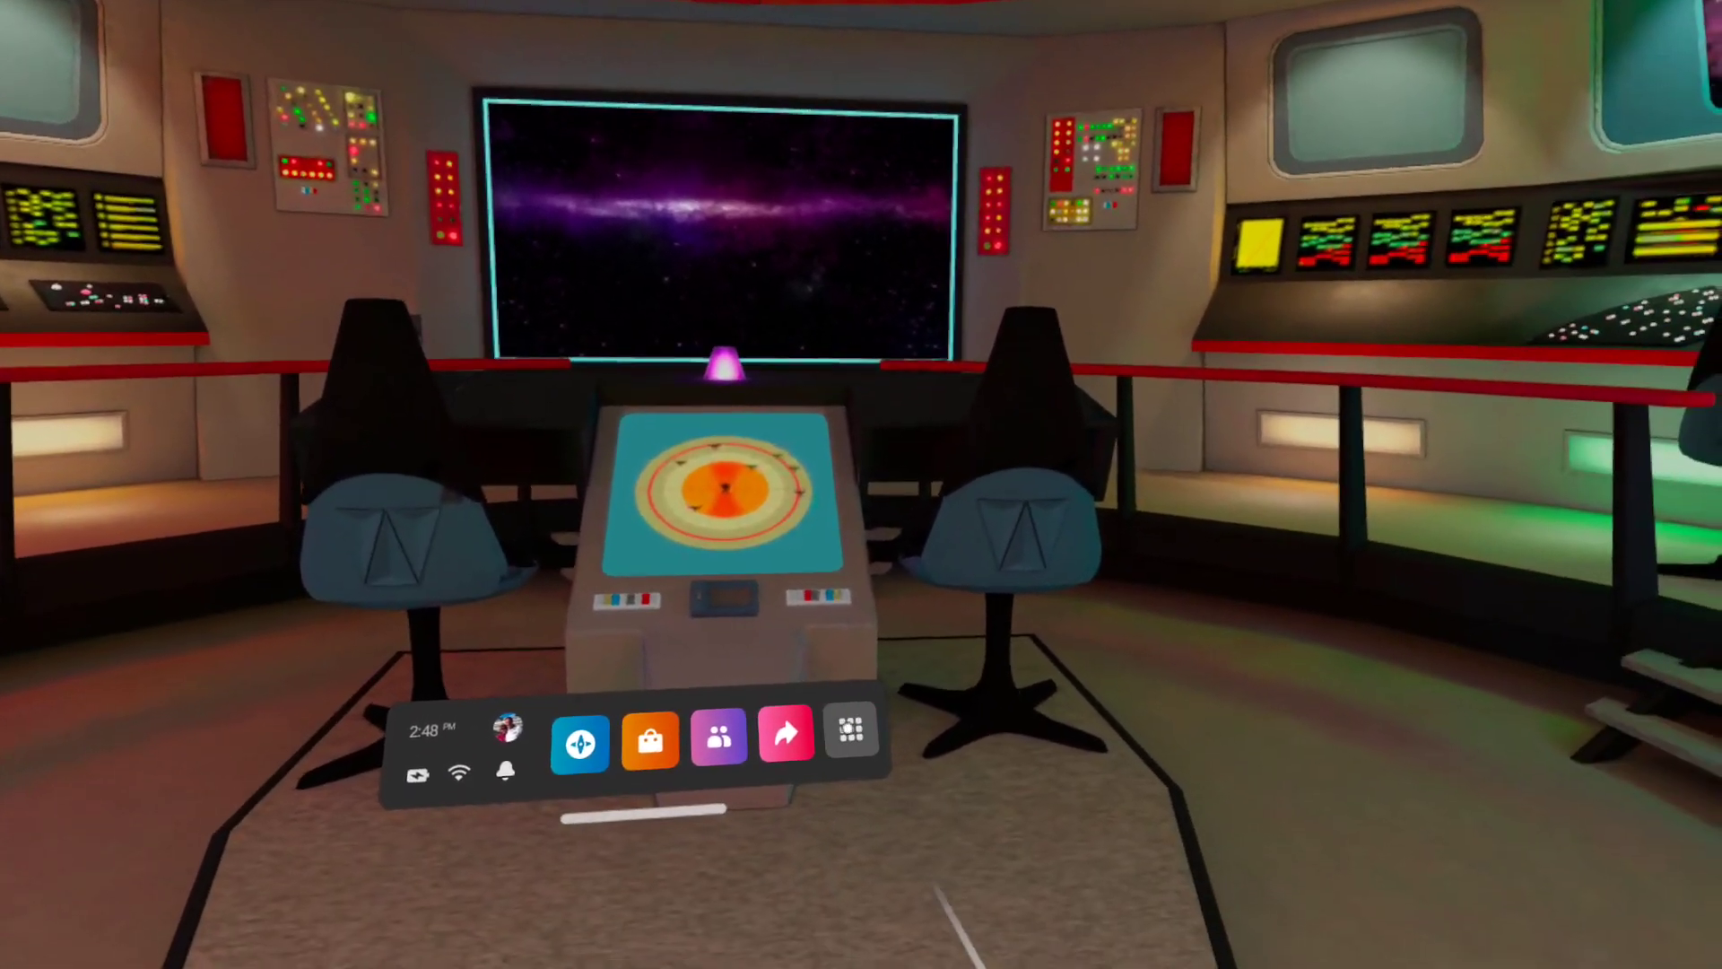
# Launch Workrooms from the Apps library and wait for the Clear Your Desk safety prompt.
pyautogui.click(1076, 898)
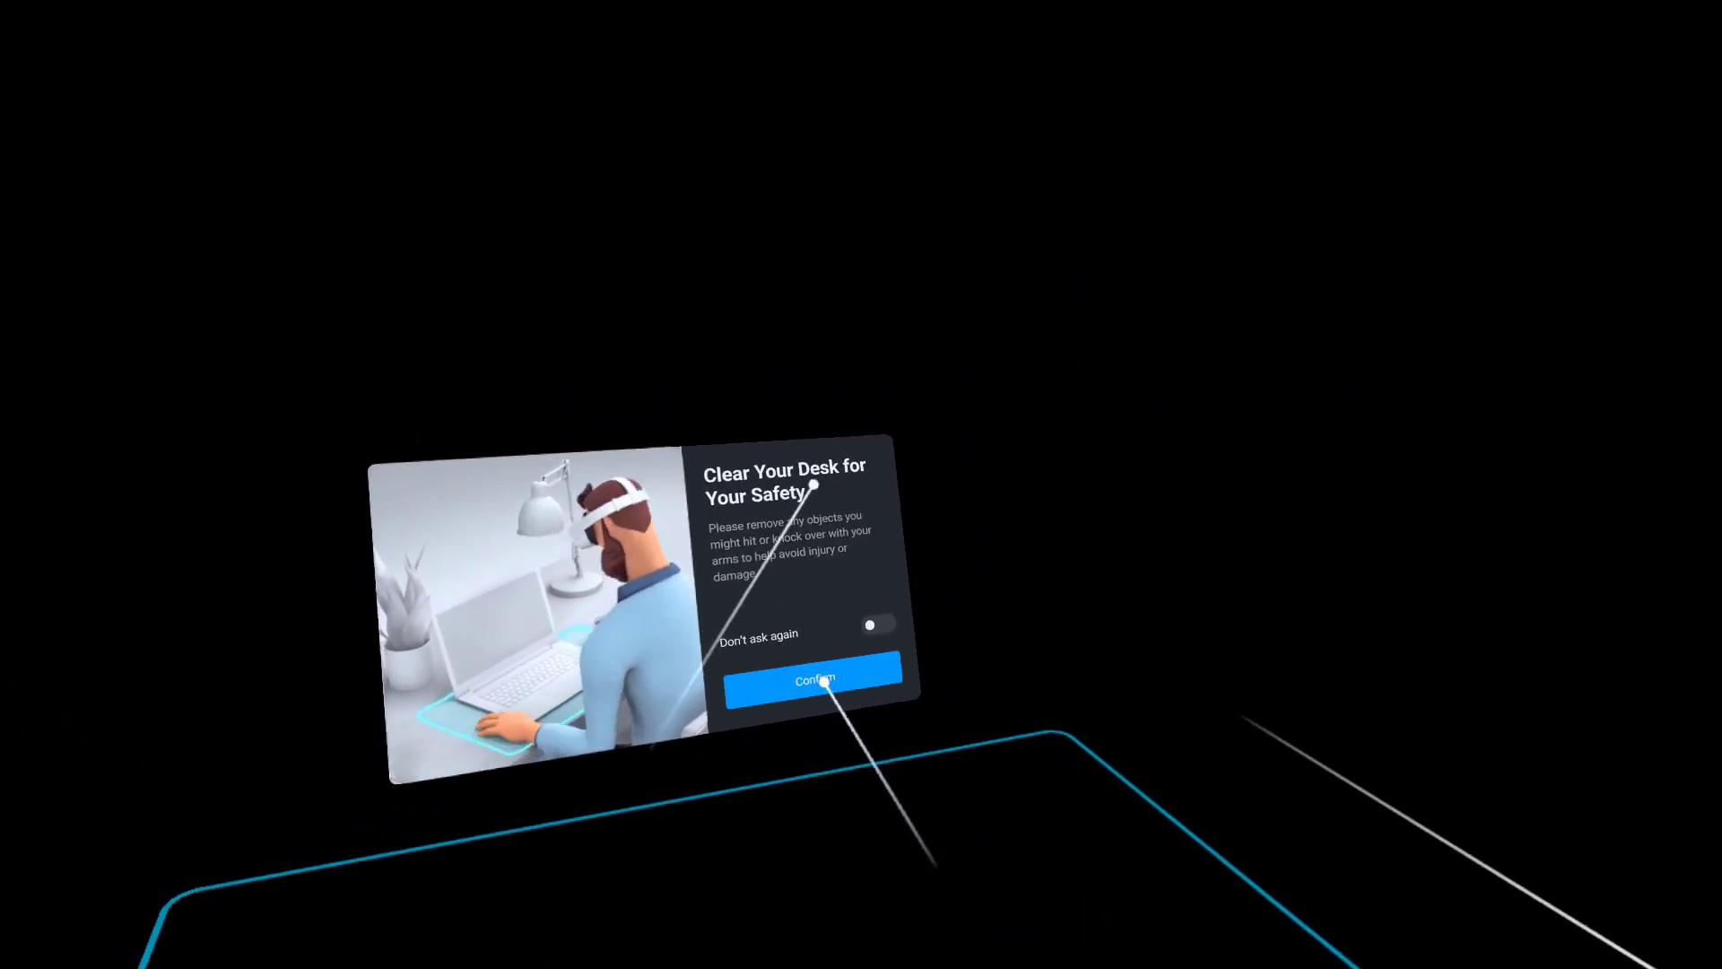
# Confirm the desk is clear and load into the Workrooms home desk.
pyautogui.click(797, 674)
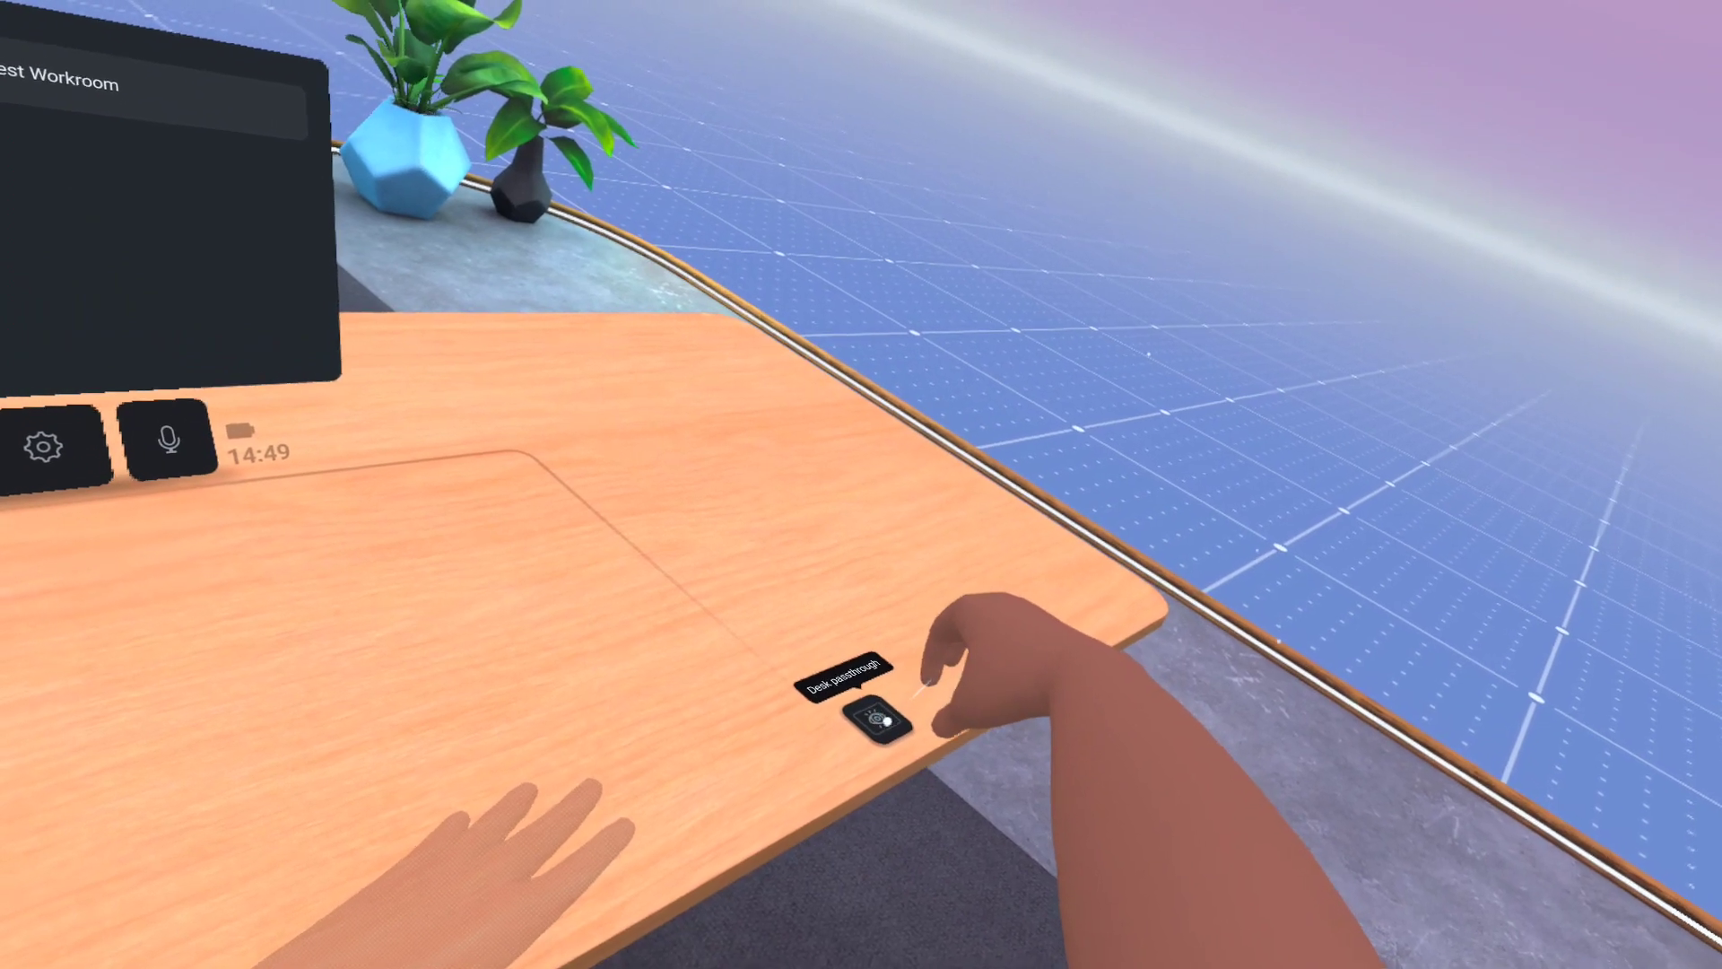
# Enable desk passthrough from the virtual desk edge.
pyautogui.click(876, 715)
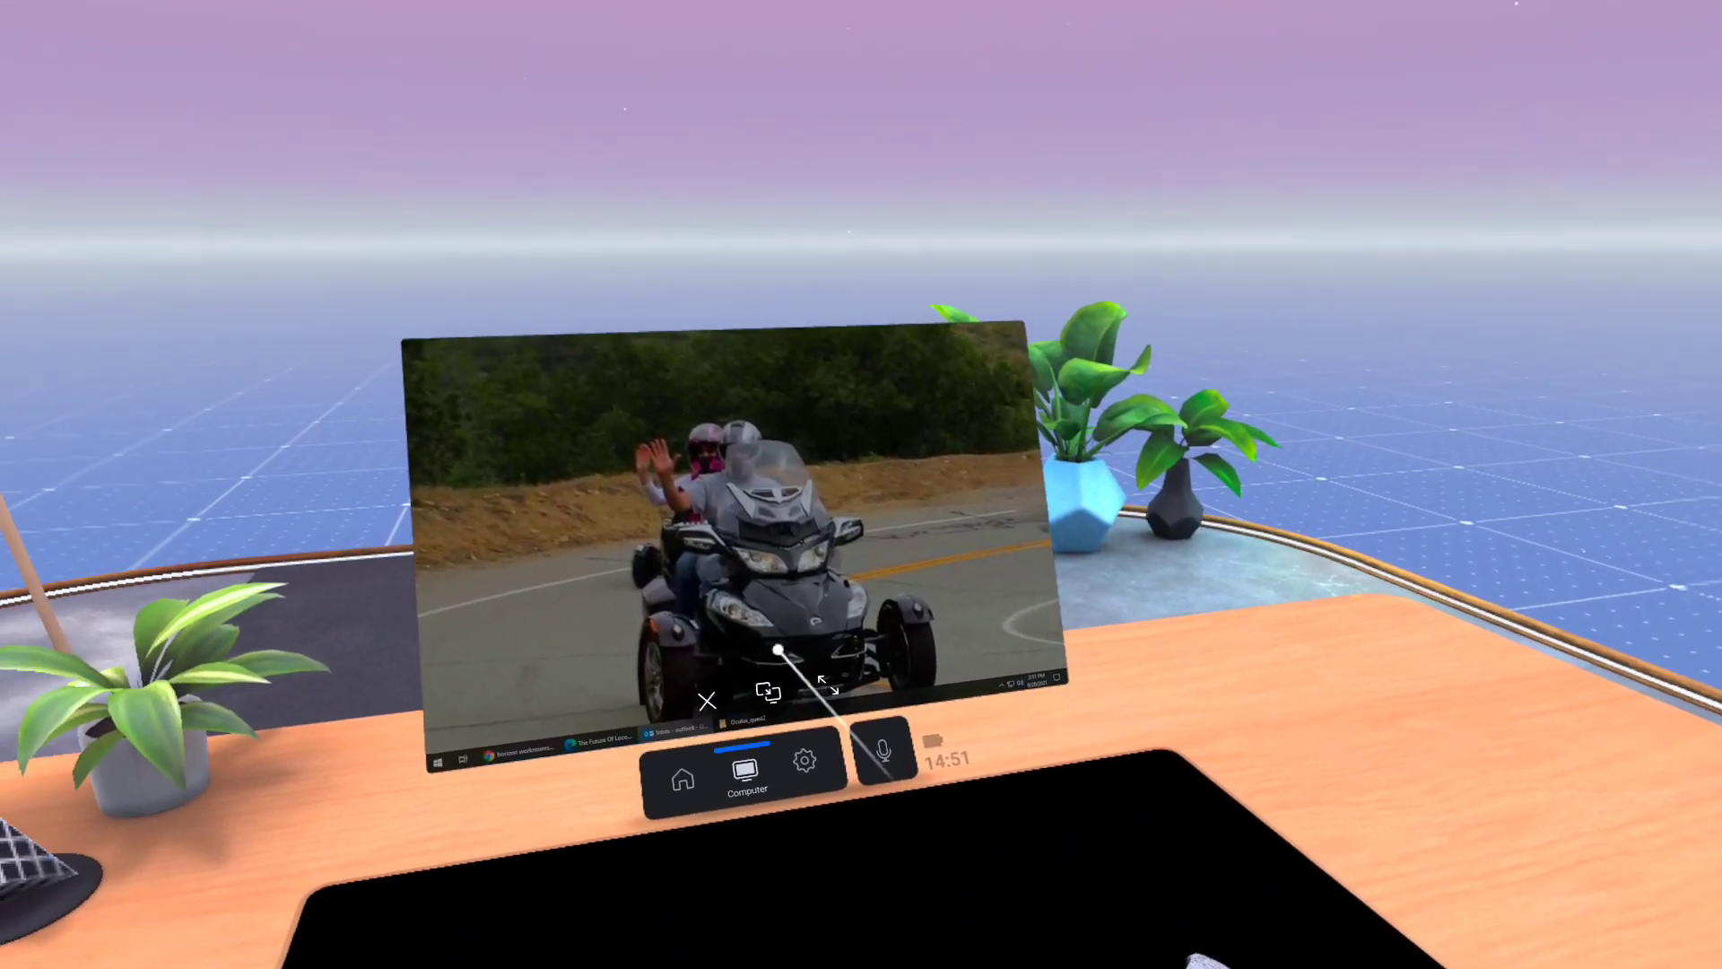
# Switch the streamed PC screen to the Outlook and YouTube monitor, bringing YouTube forward.
pyautogui.click(749, 673)
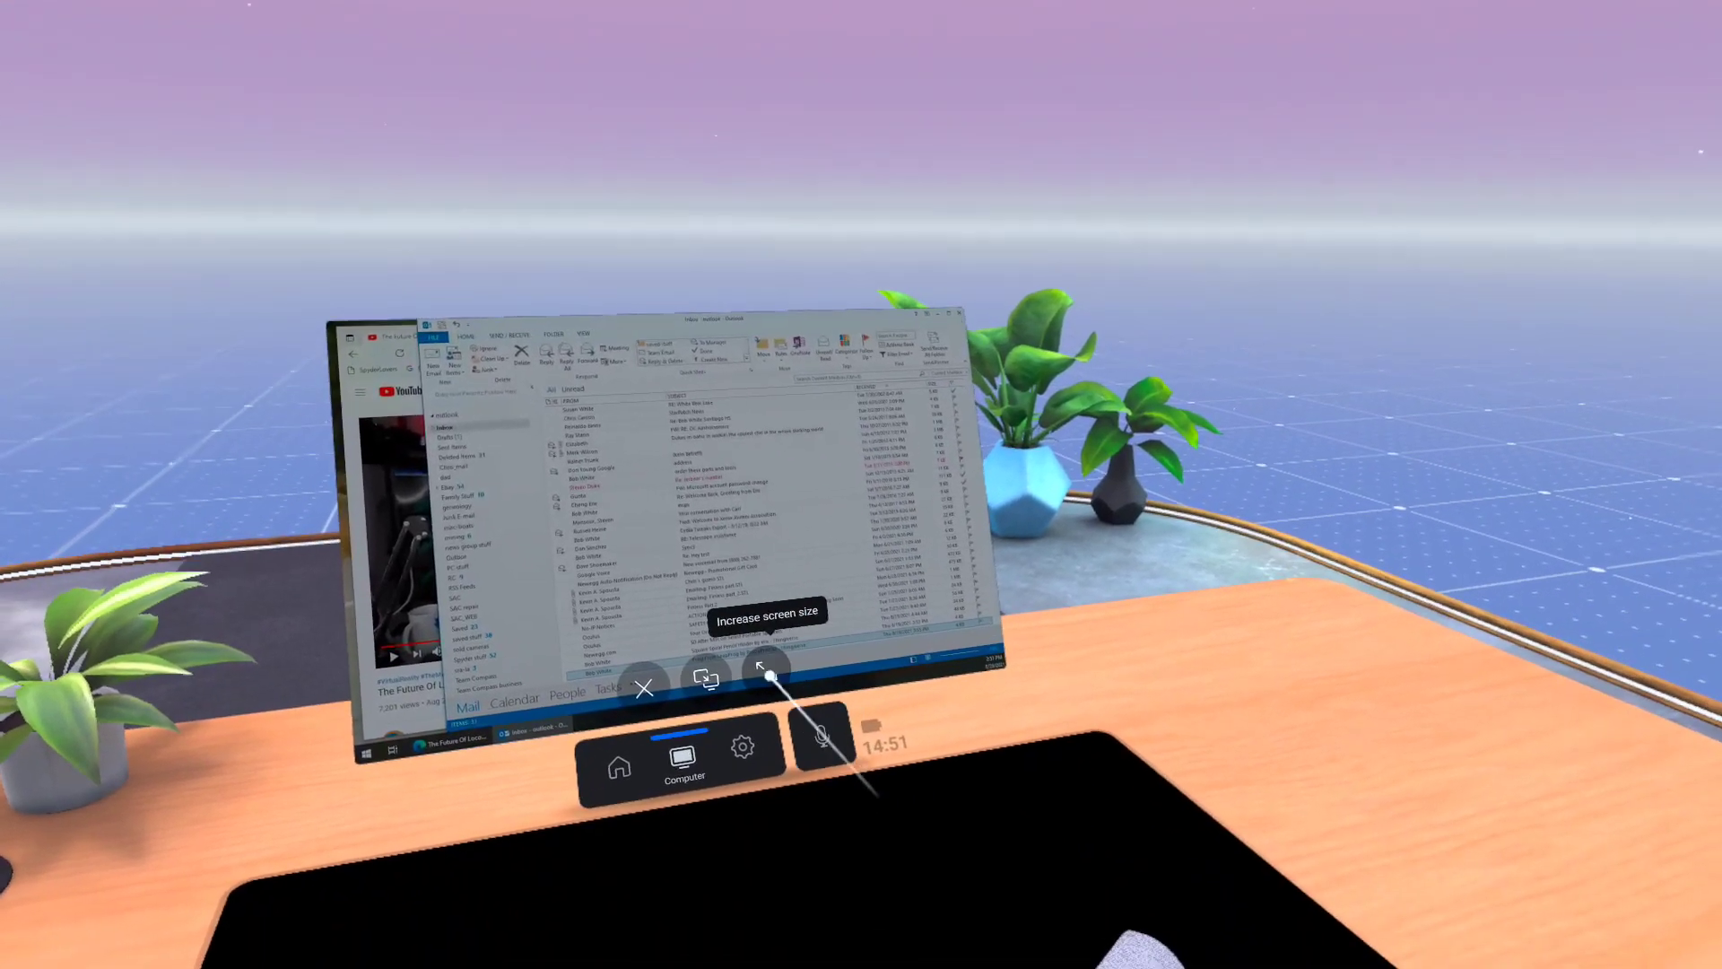
pyautogui.click(823, 798)
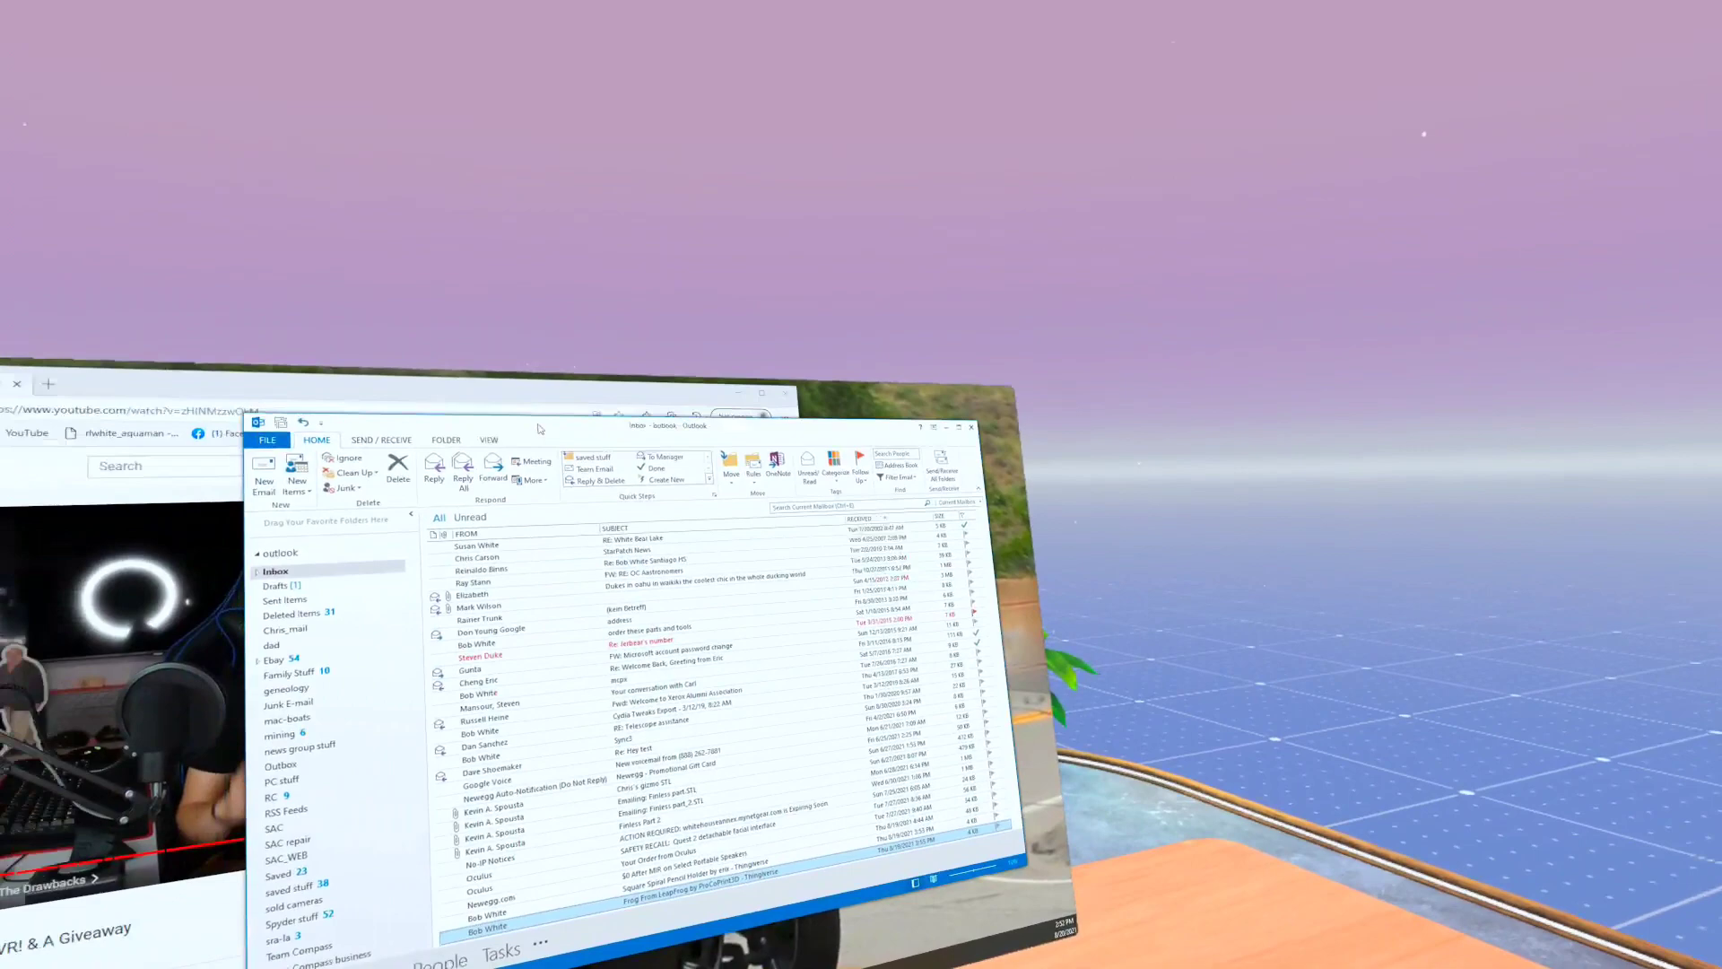
pyautogui.hotkey('alt', 'Tab')
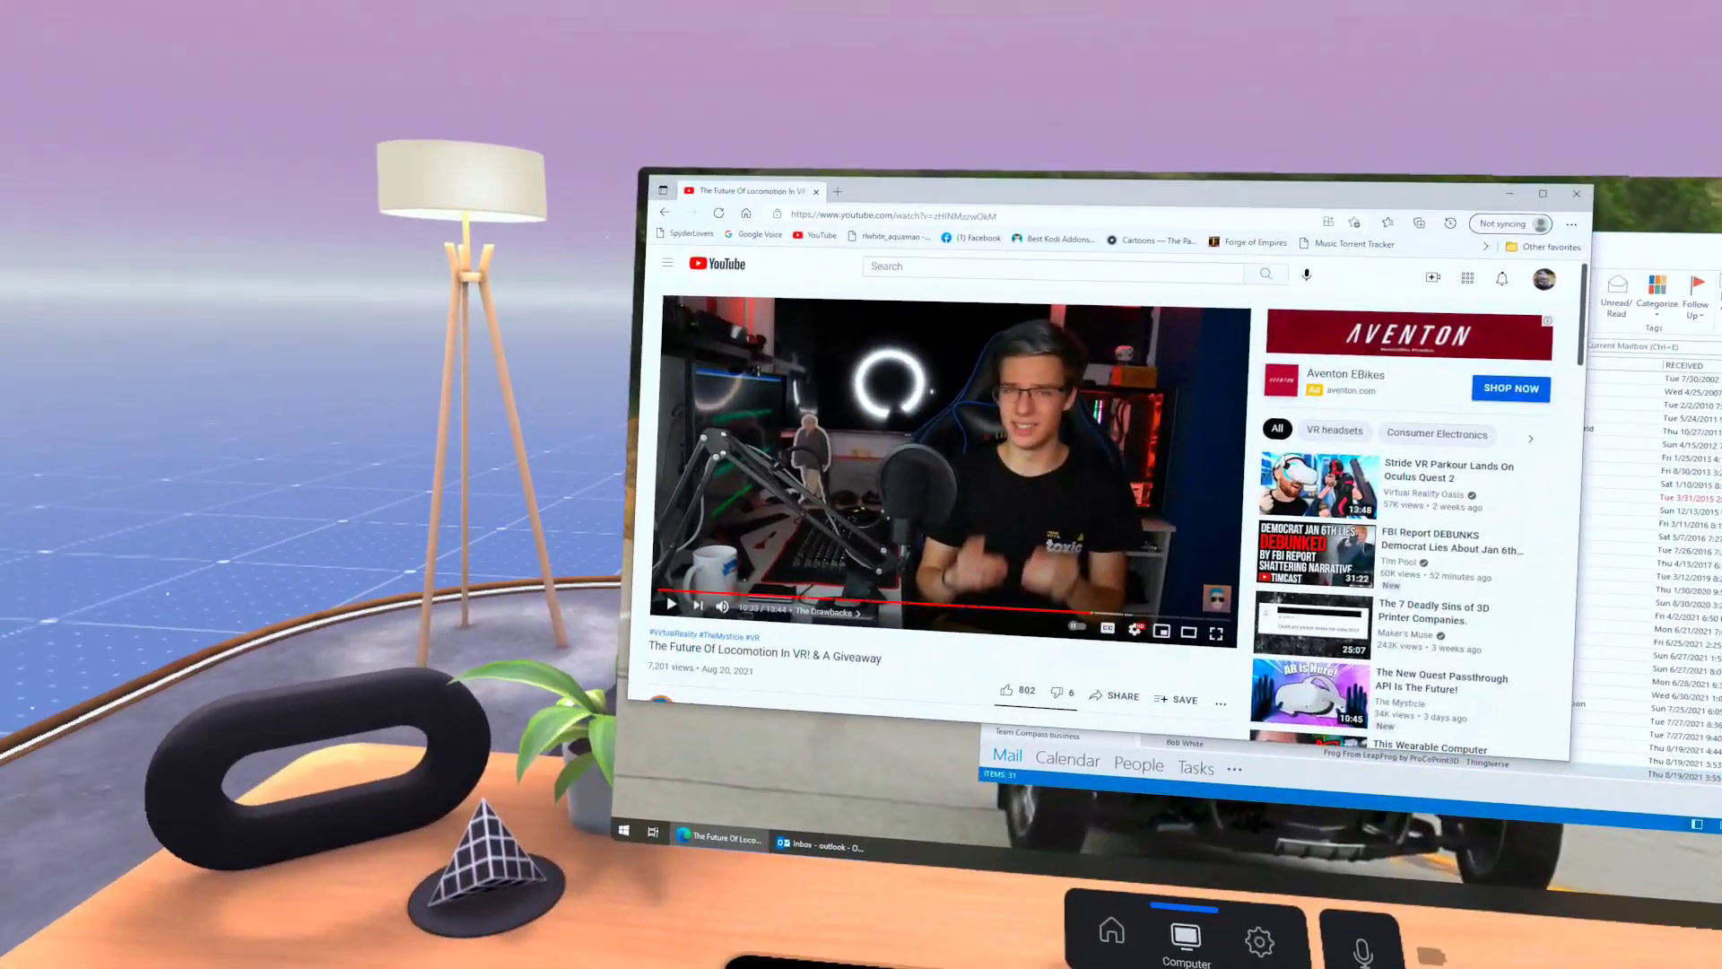
# Play then pause the YouTube video, then close the PC screen and return Home.
pyautogui.click(605, 674)
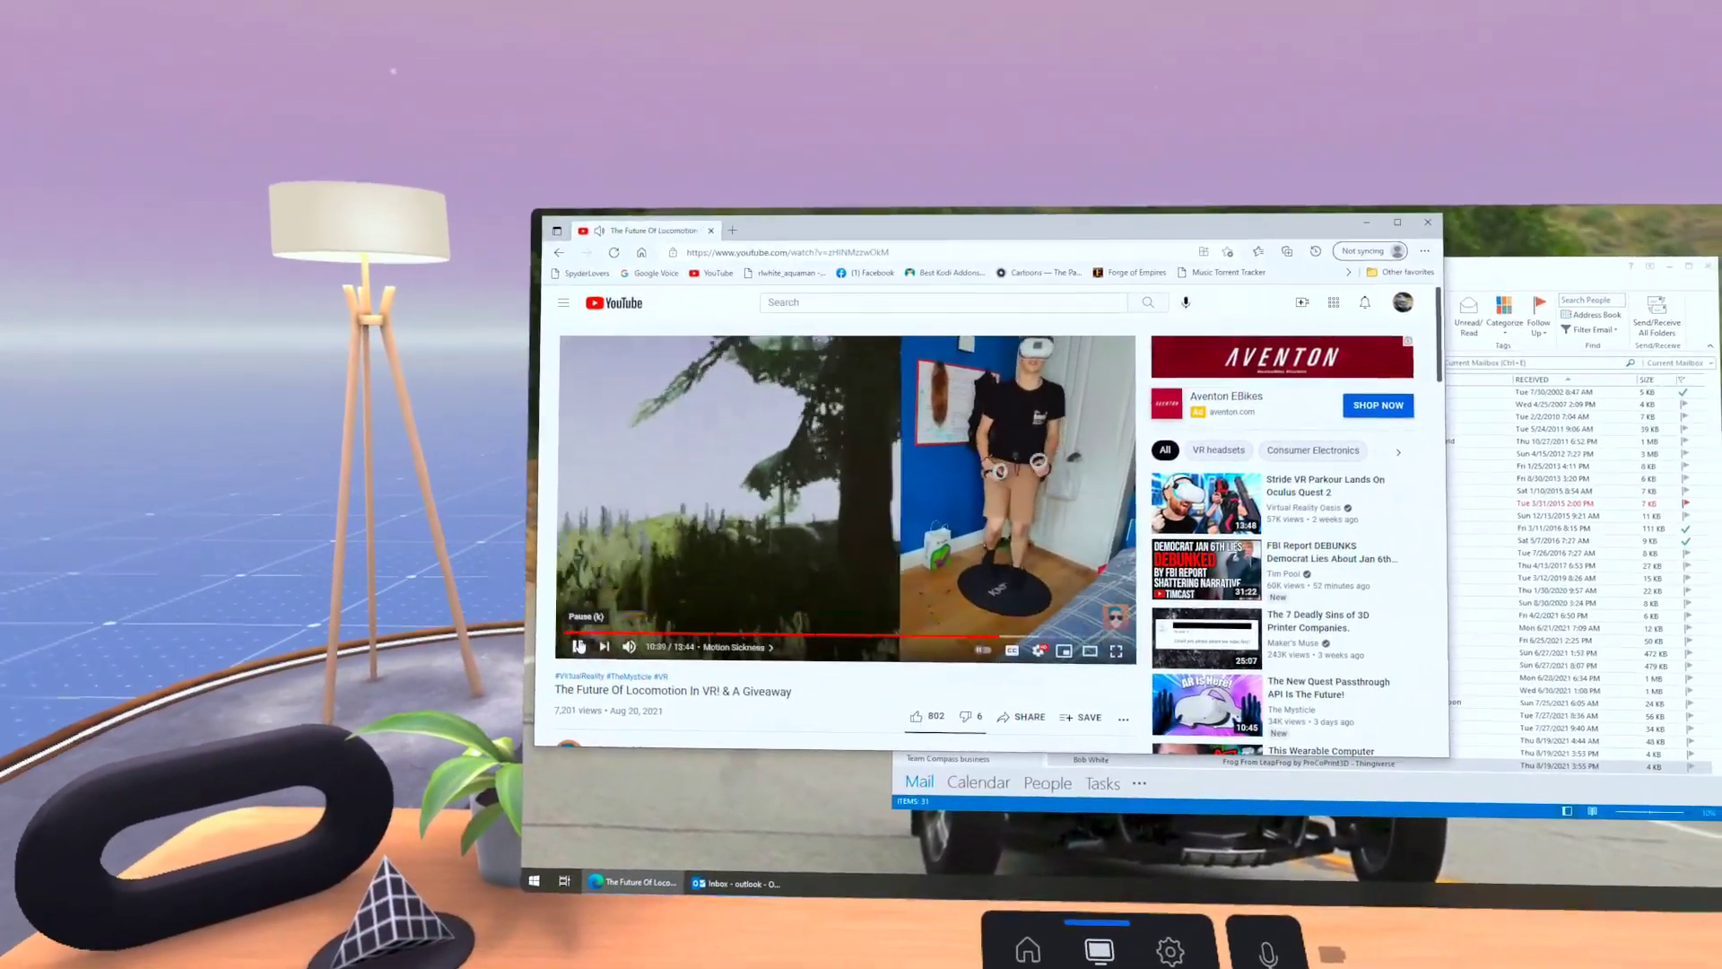
pyautogui.click(578, 646)
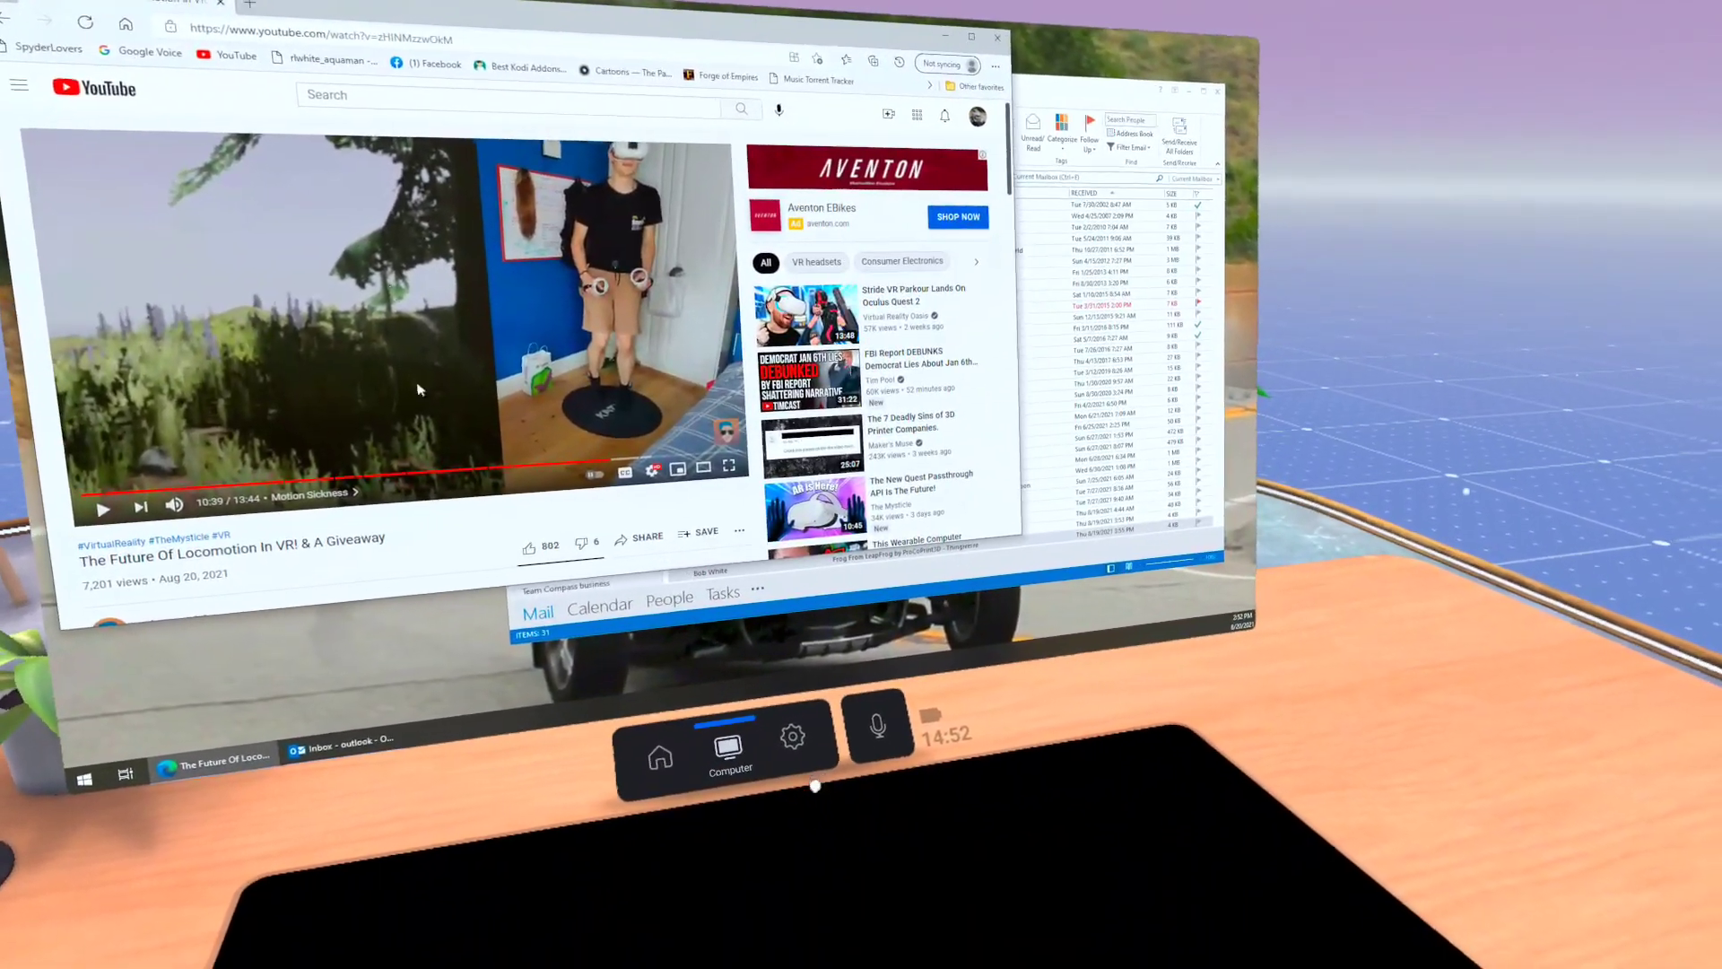
pyautogui.moveTo(720, 499)
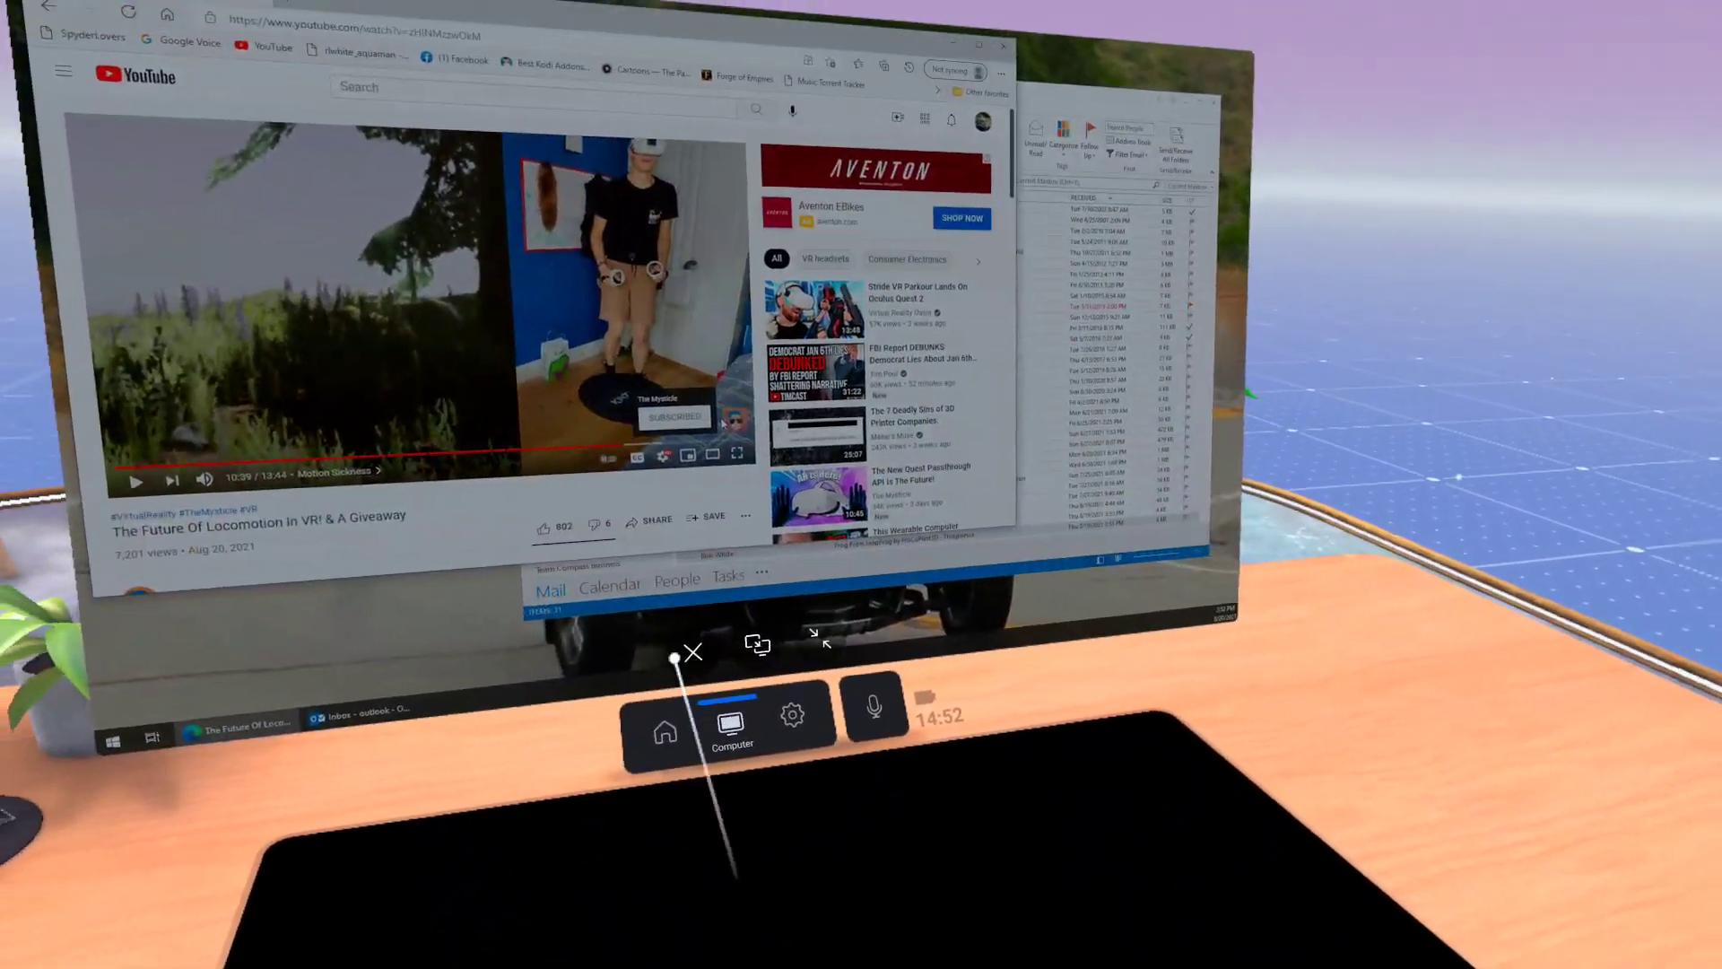
pyautogui.click(622, 727)
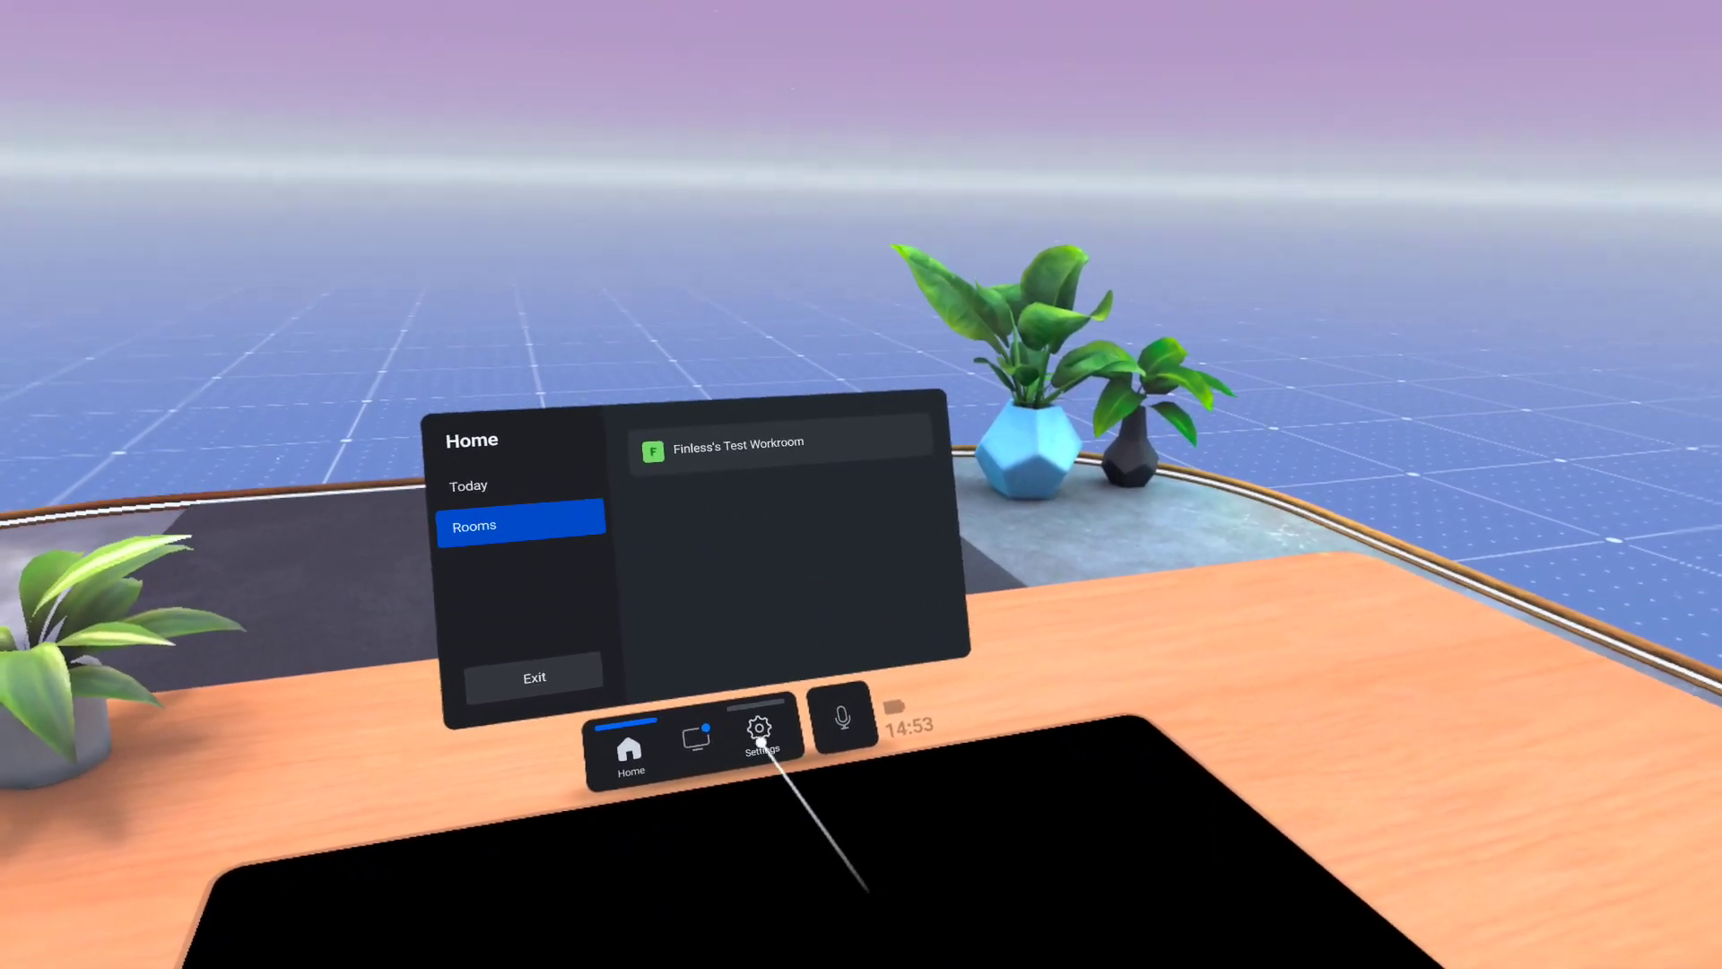
# Open Workrooms Settings on the Avatar page showing the animated avatar preview.
pyautogui.click(759, 728)
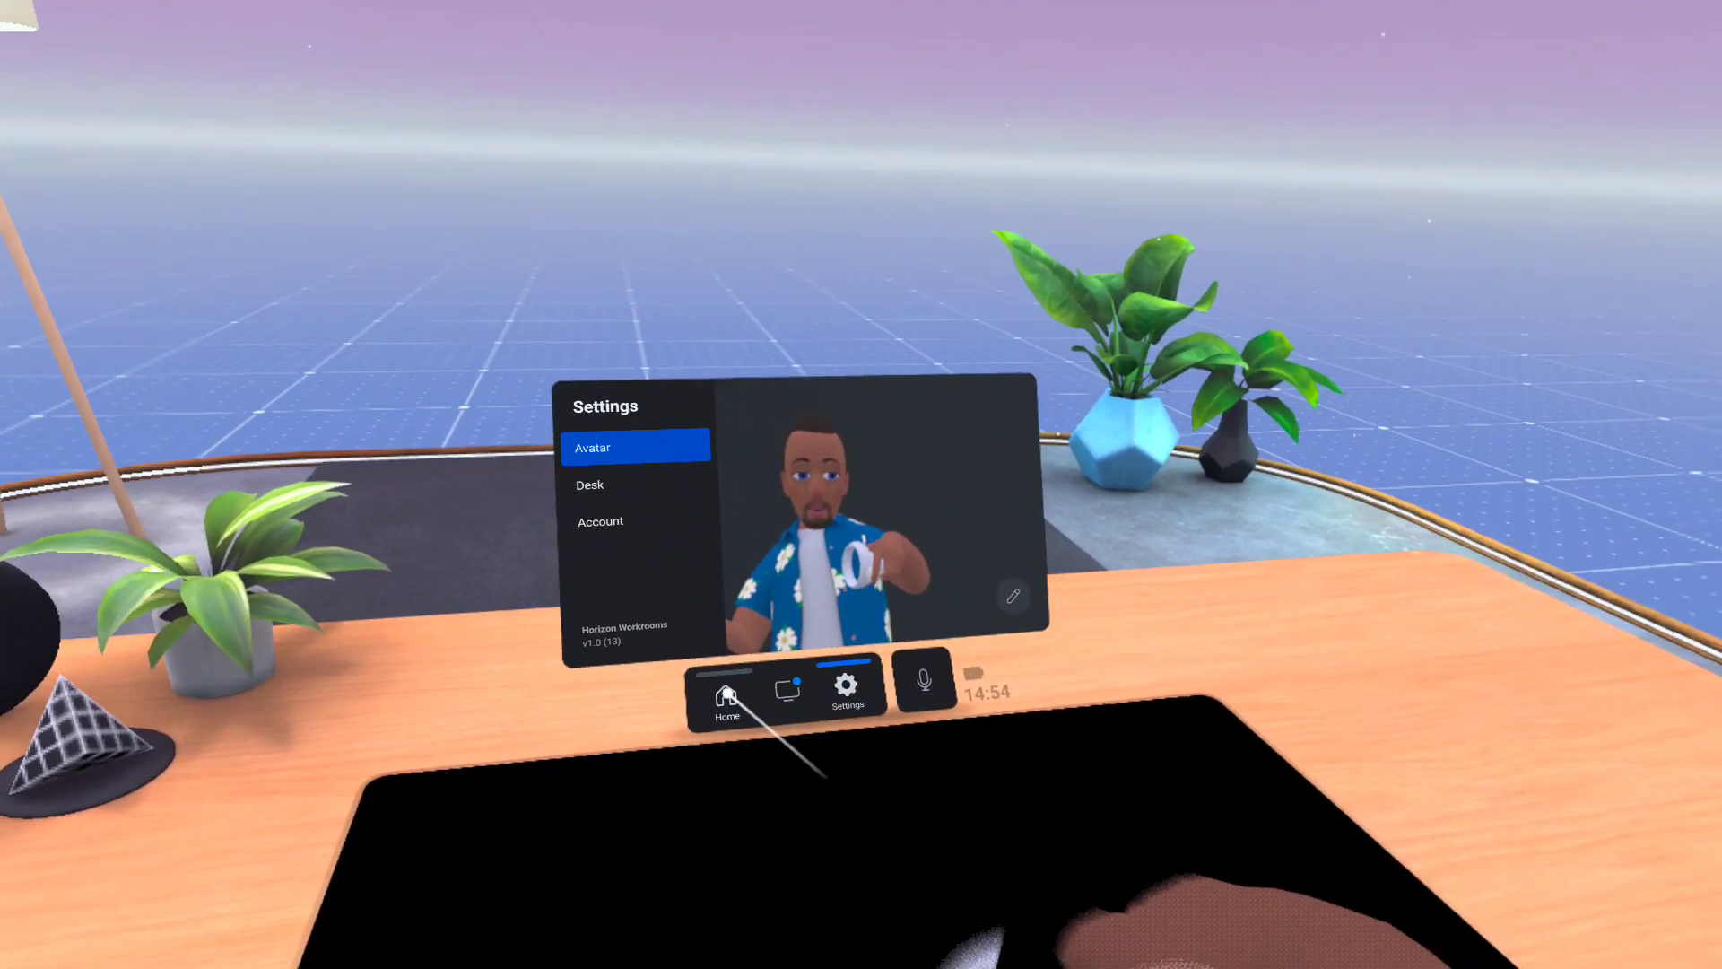
# Join the test workroom from the Home panel's Rooms list.
pyautogui.click(726, 695)
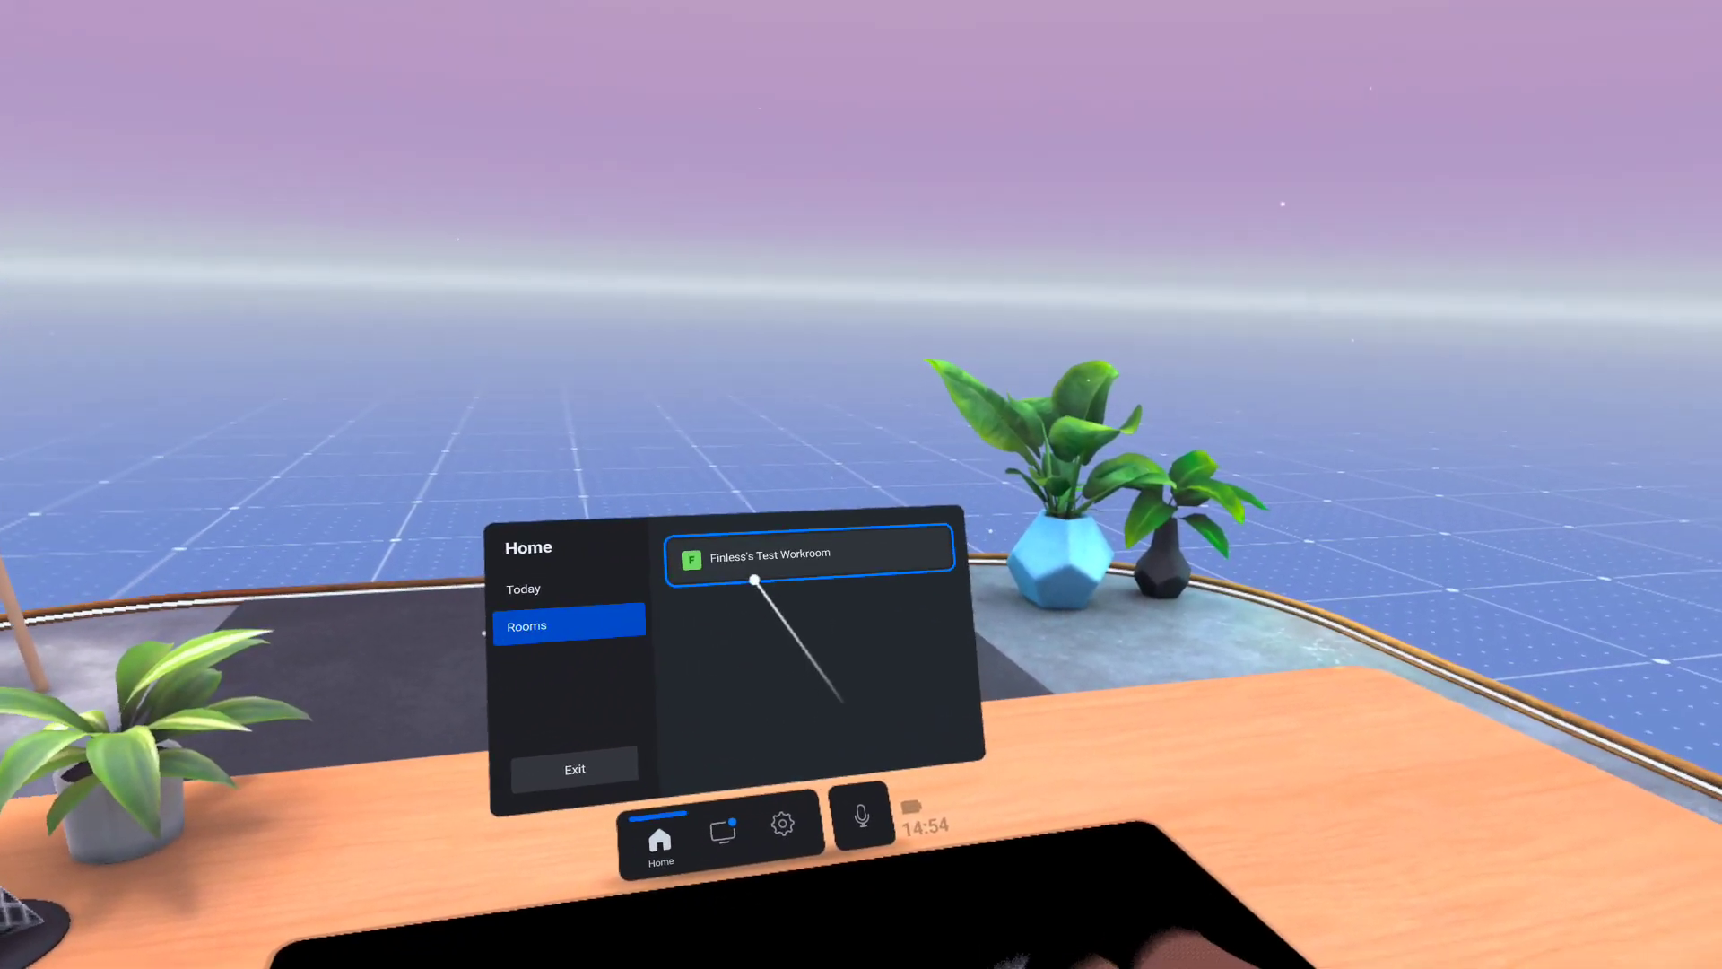
pyautogui.click(773, 556)
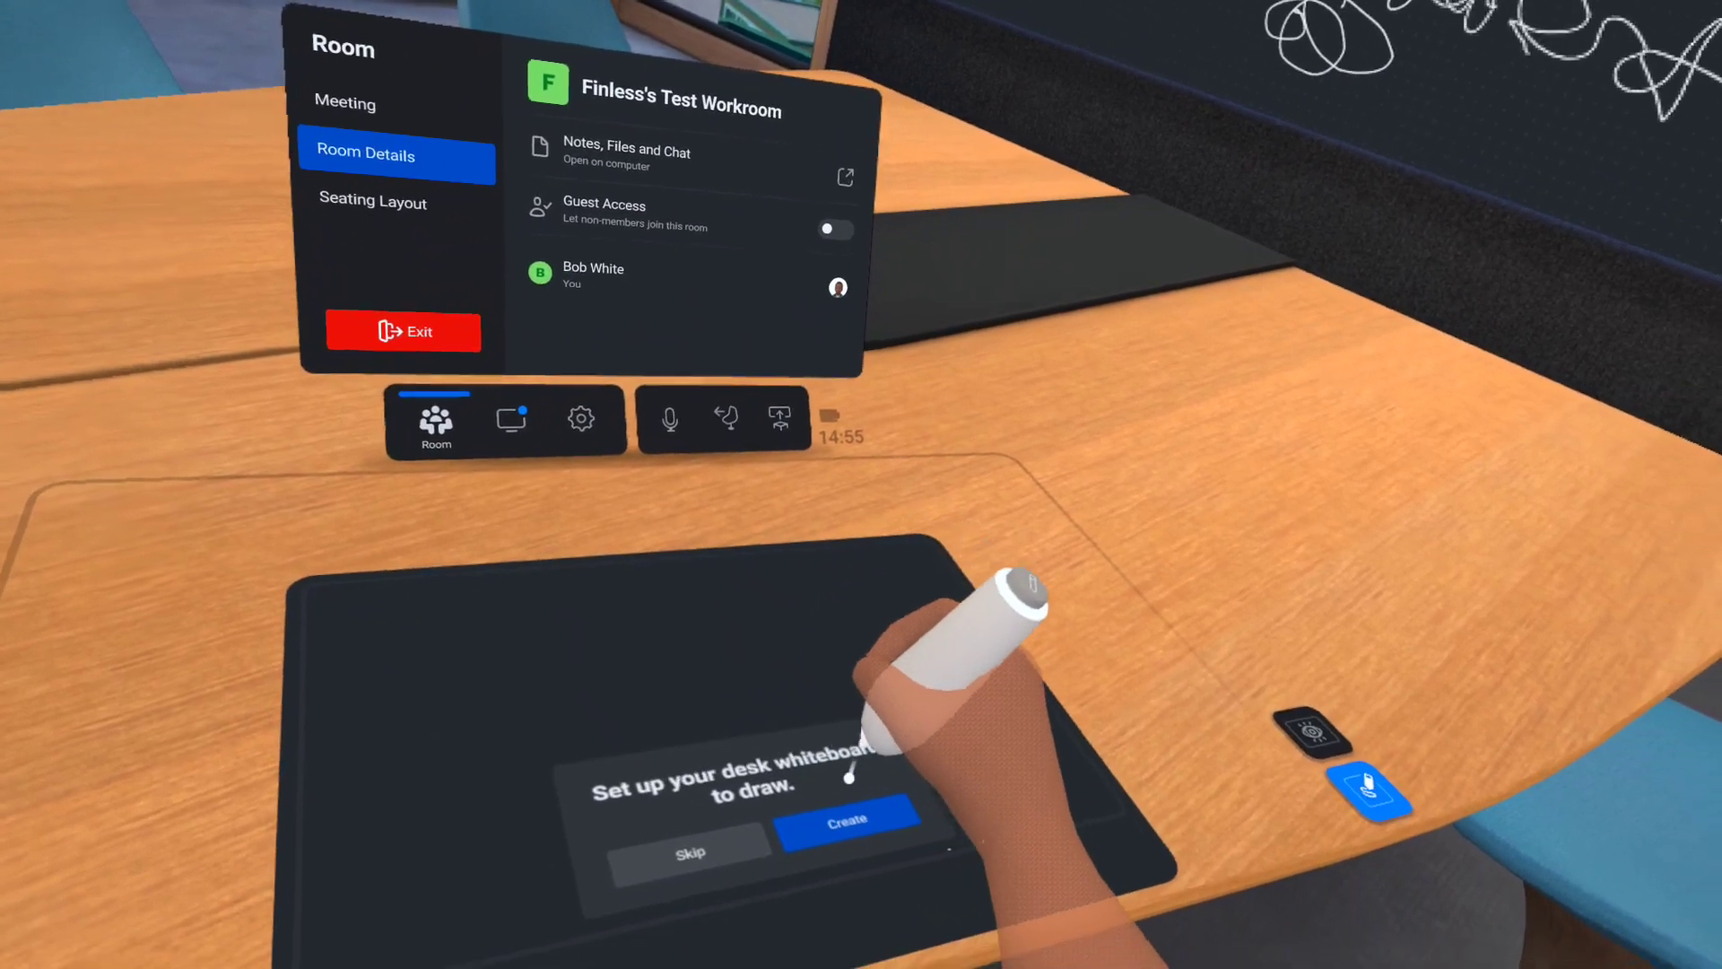
# Set up the desk whiteboard and confirm creating it for drawing.
pyautogui.click(847, 819)
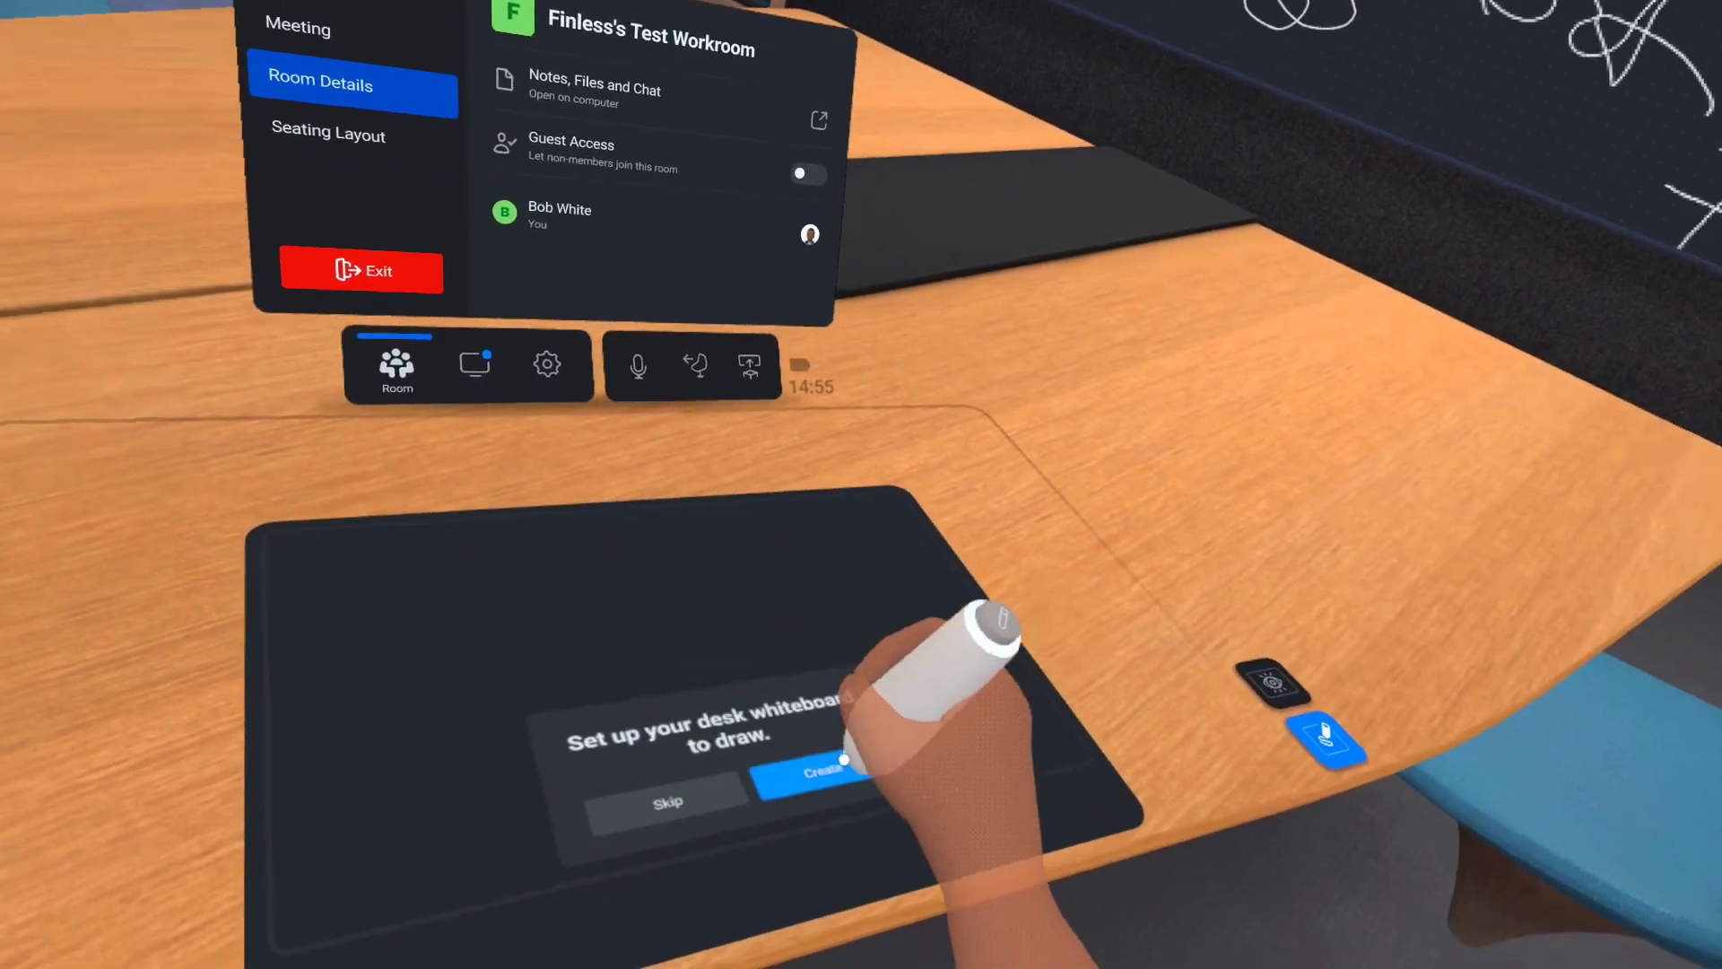
pyautogui.click(807, 776)
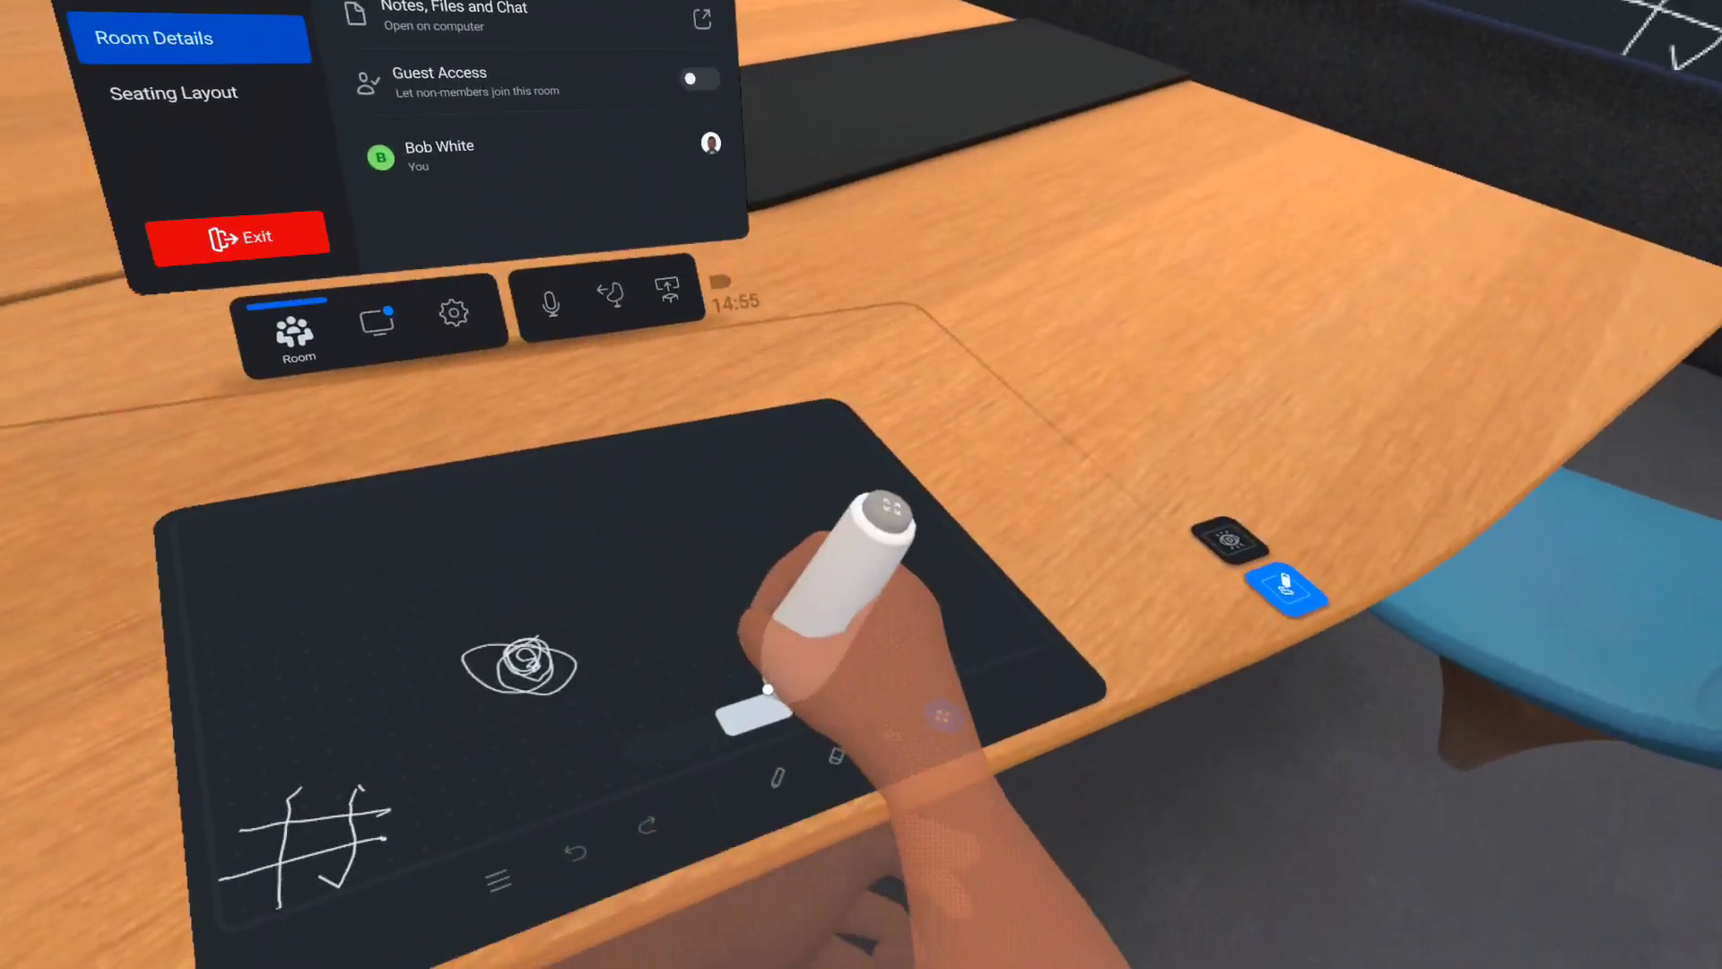
# Switch the pen to green ink and draw overlapping green loops.
pyautogui.click(847, 717)
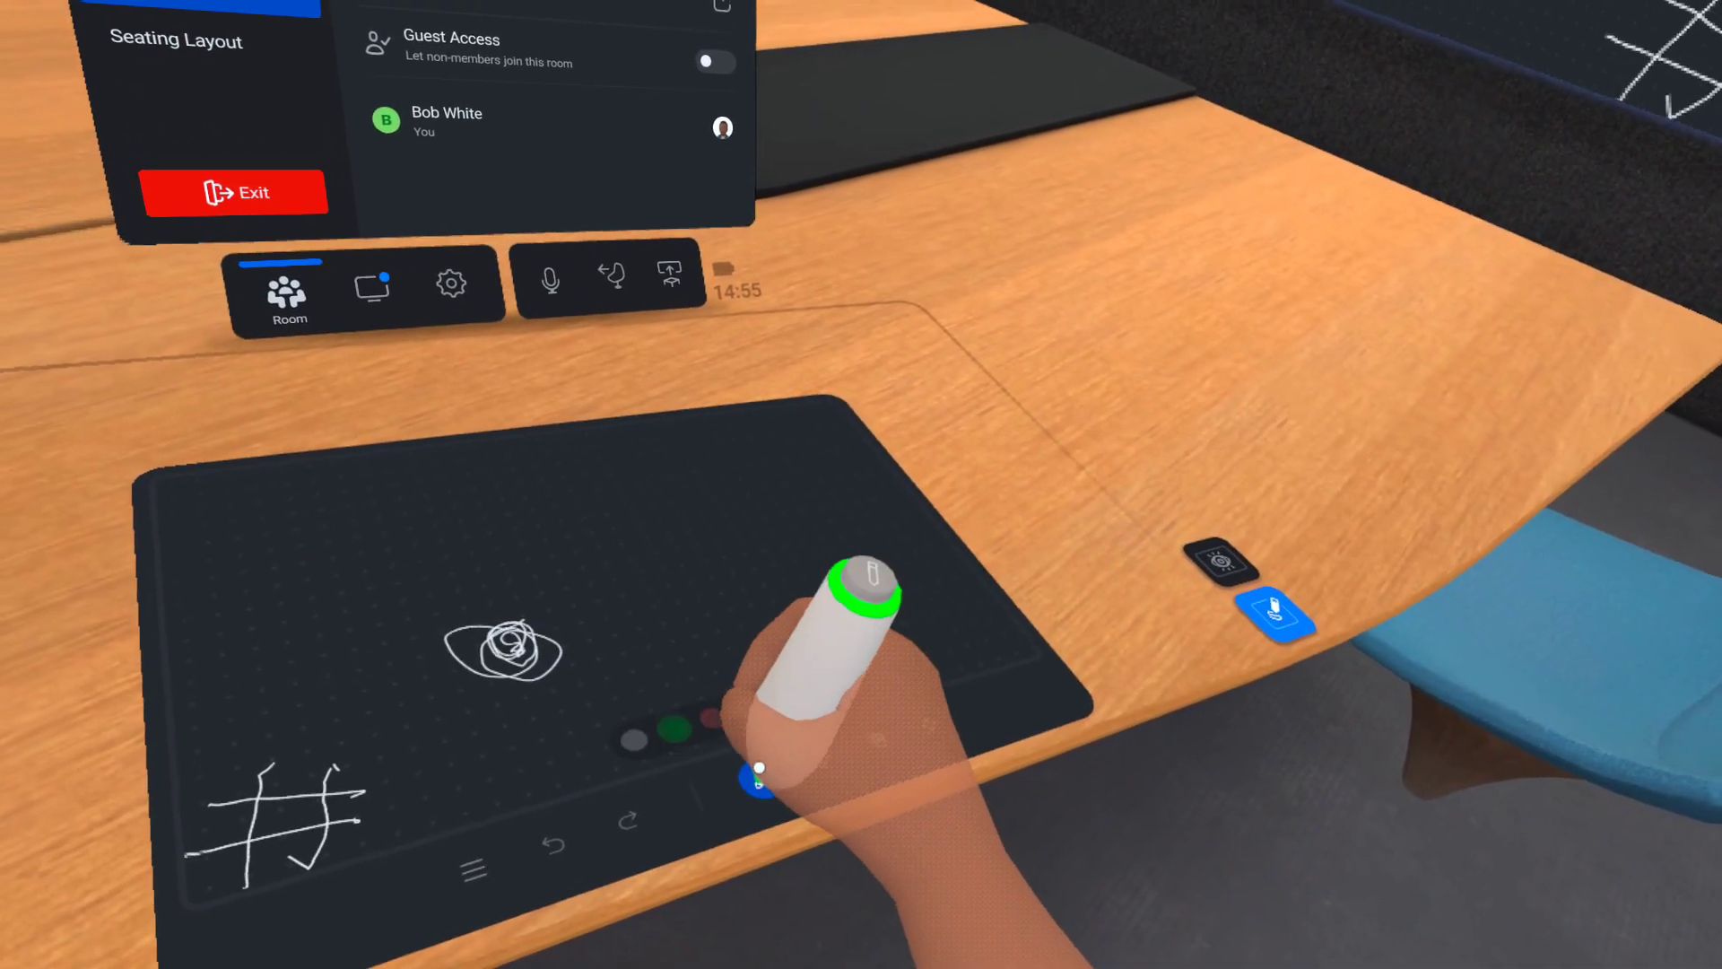
pyautogui.moveTo(812, 761); pyautogui.dragTo(820, 770)
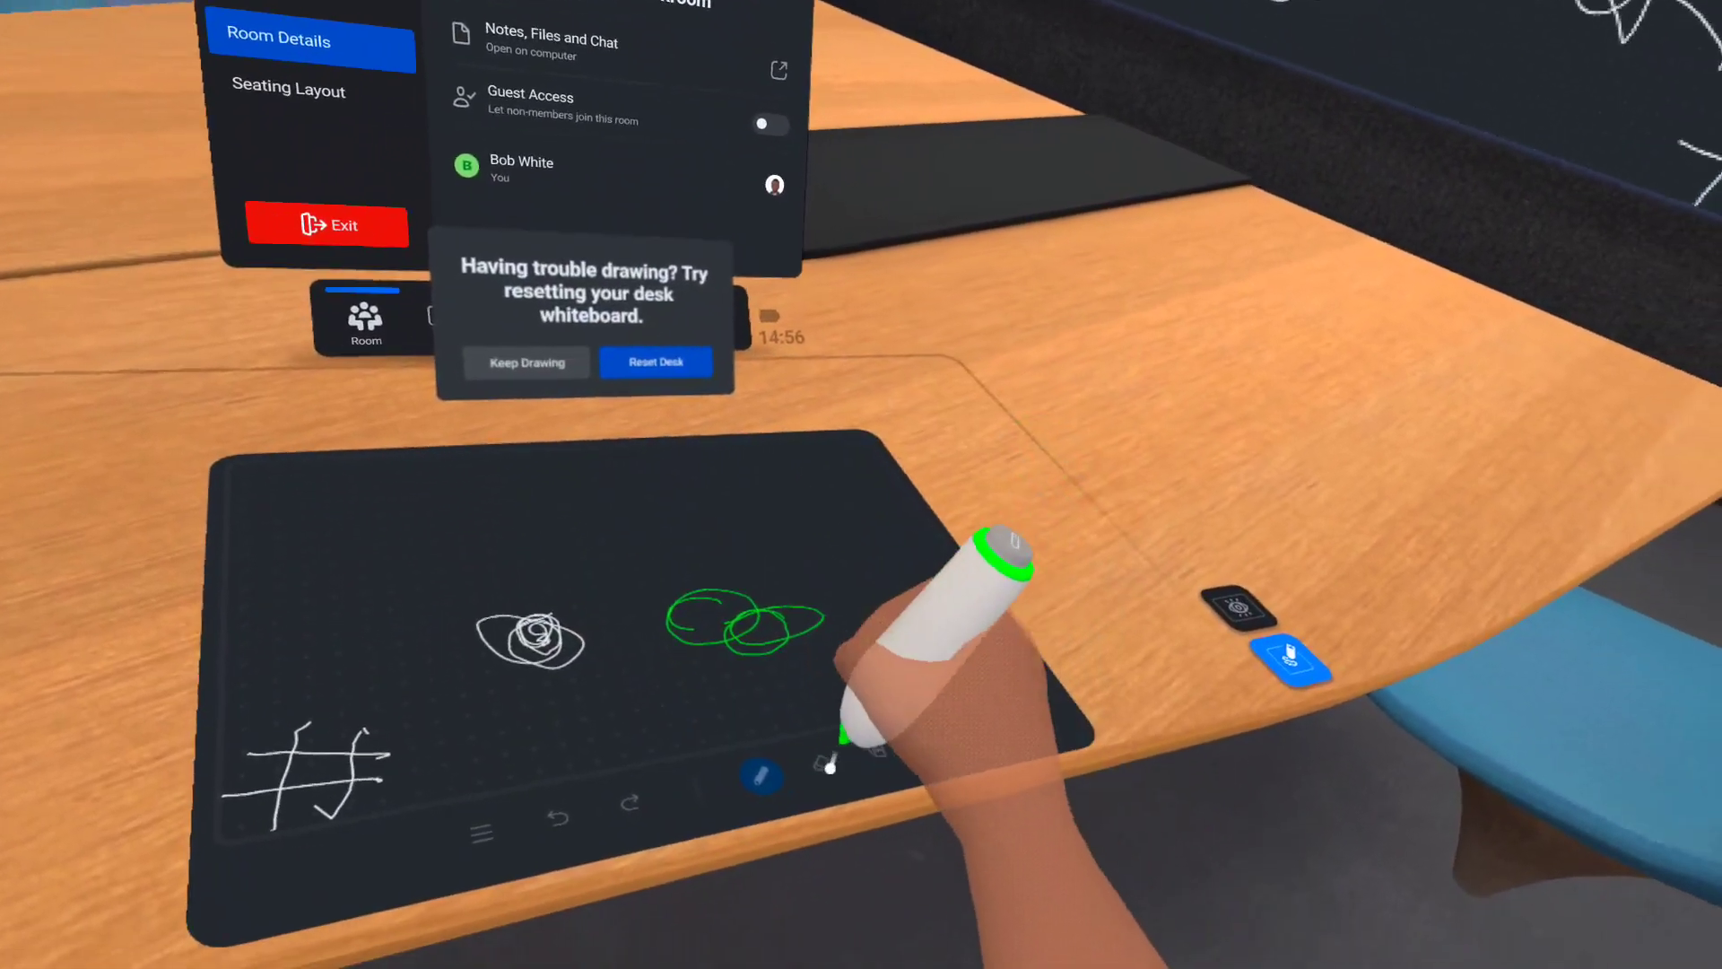
# Dismiss the drawing tip and choose blue ink for writing on the desk whiteboard.
pyautogui.click(785, 786)
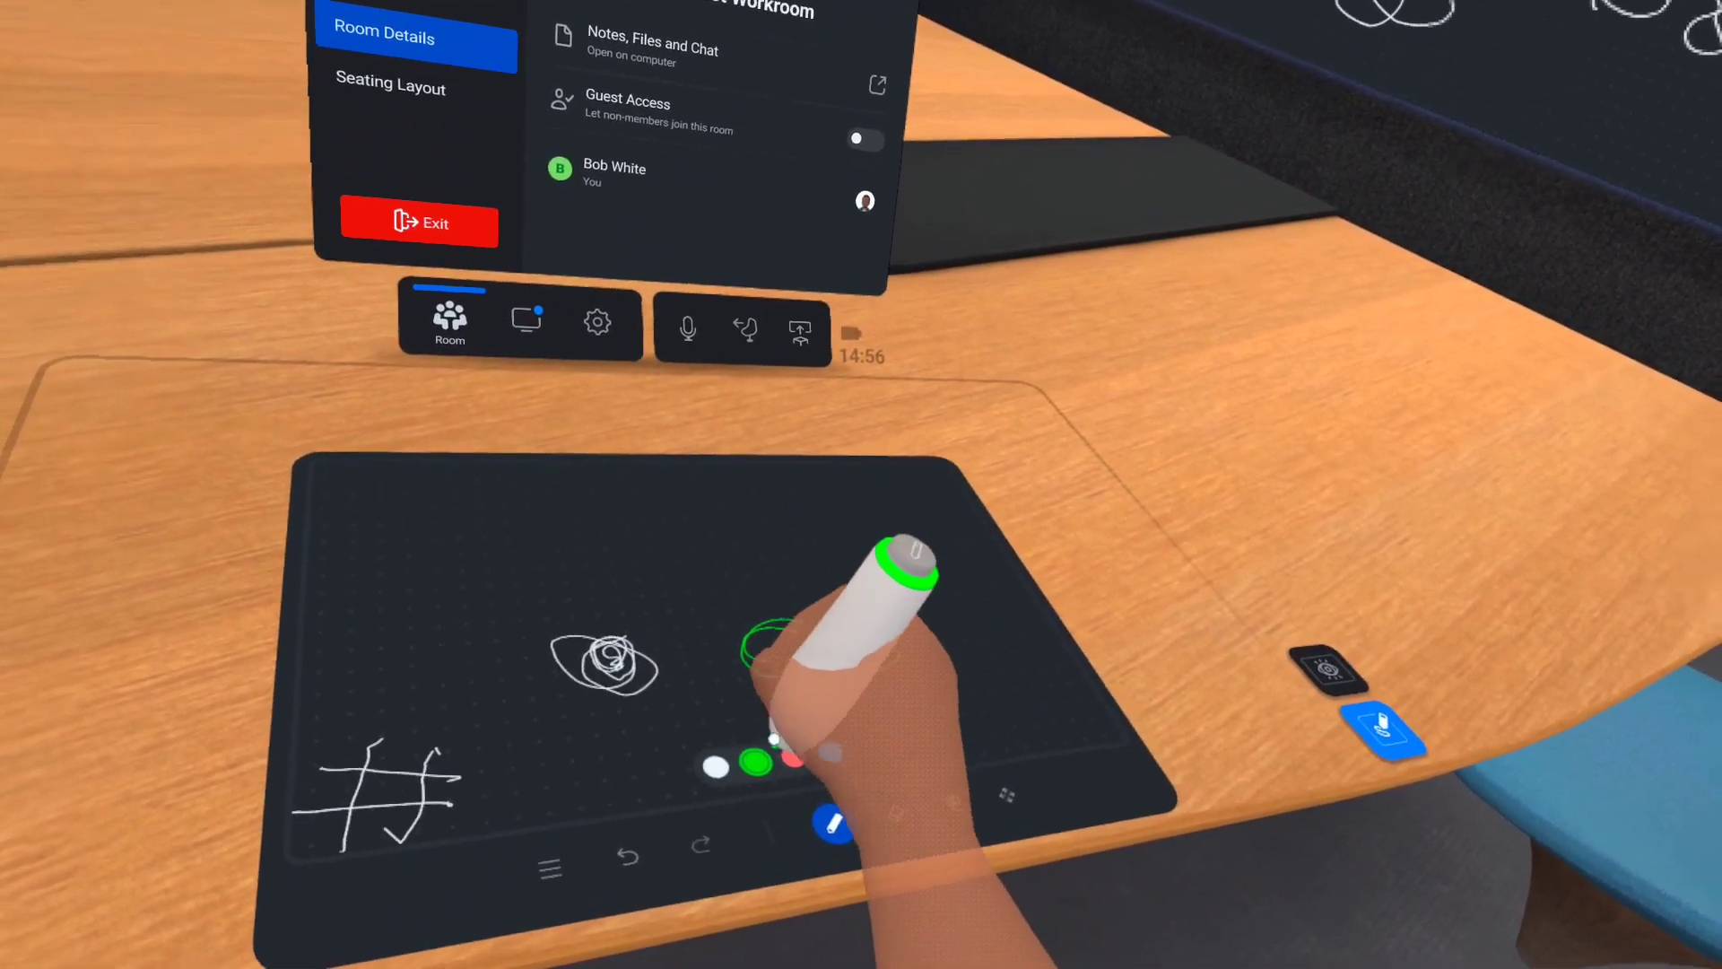
pyautogui.click(806, 771)
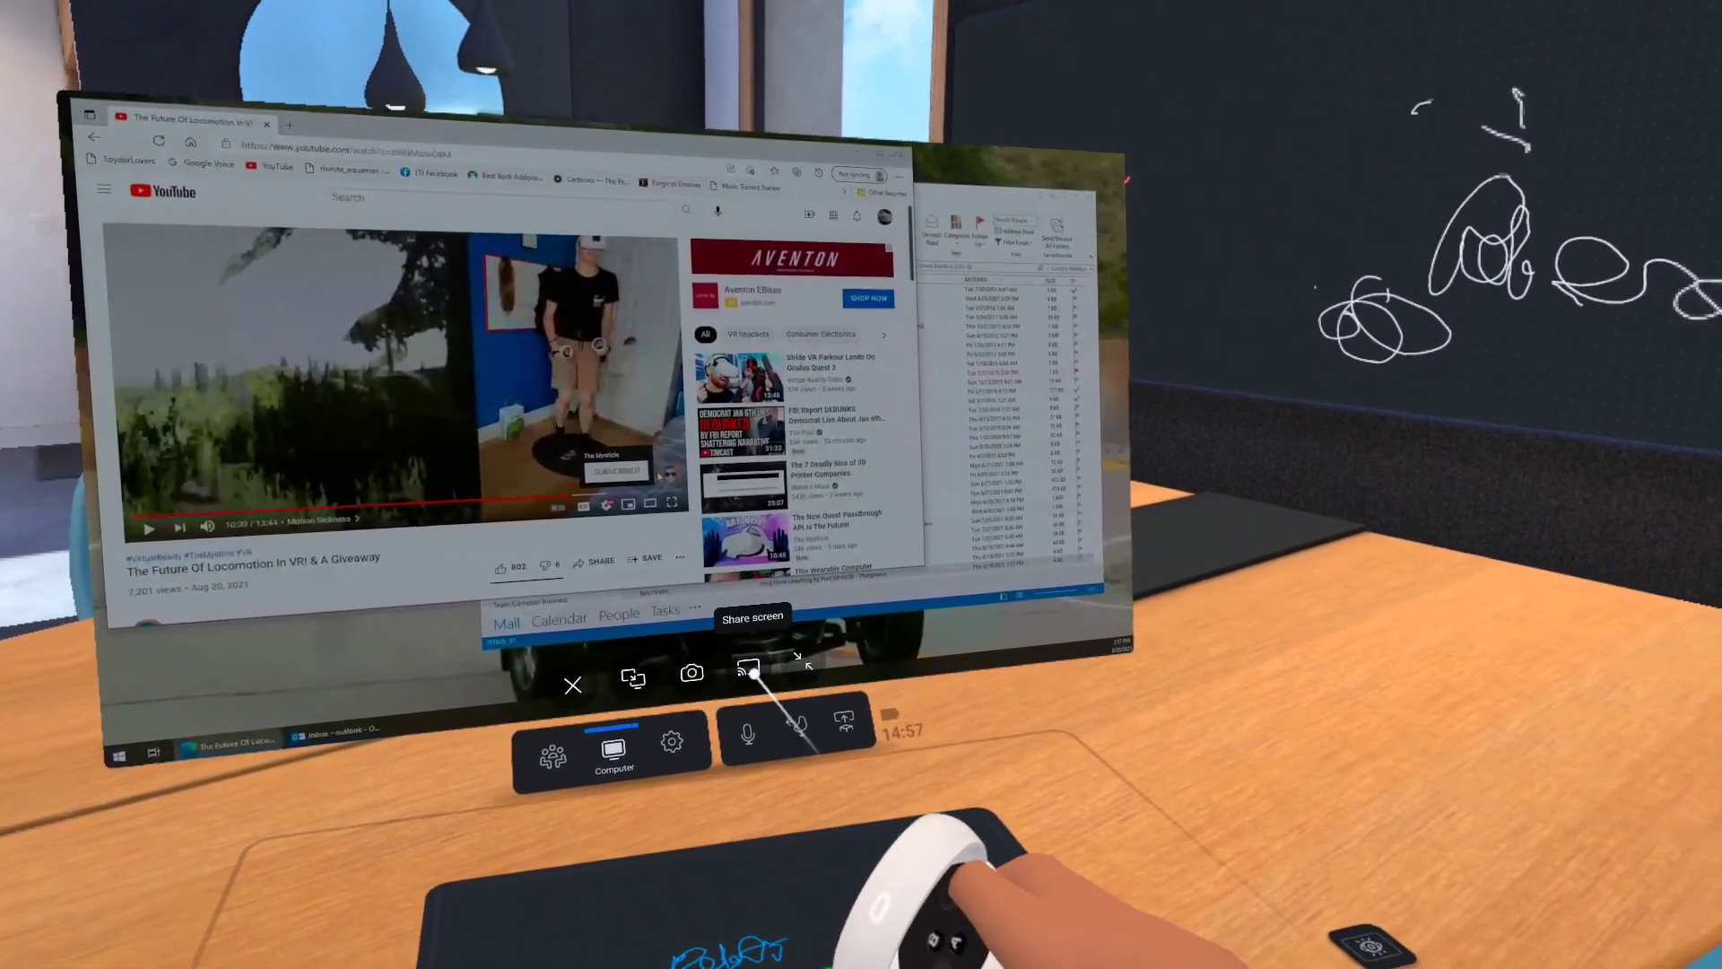
# Share the PC screen with the whole test workroom.
pyautogui.click(749, 671)
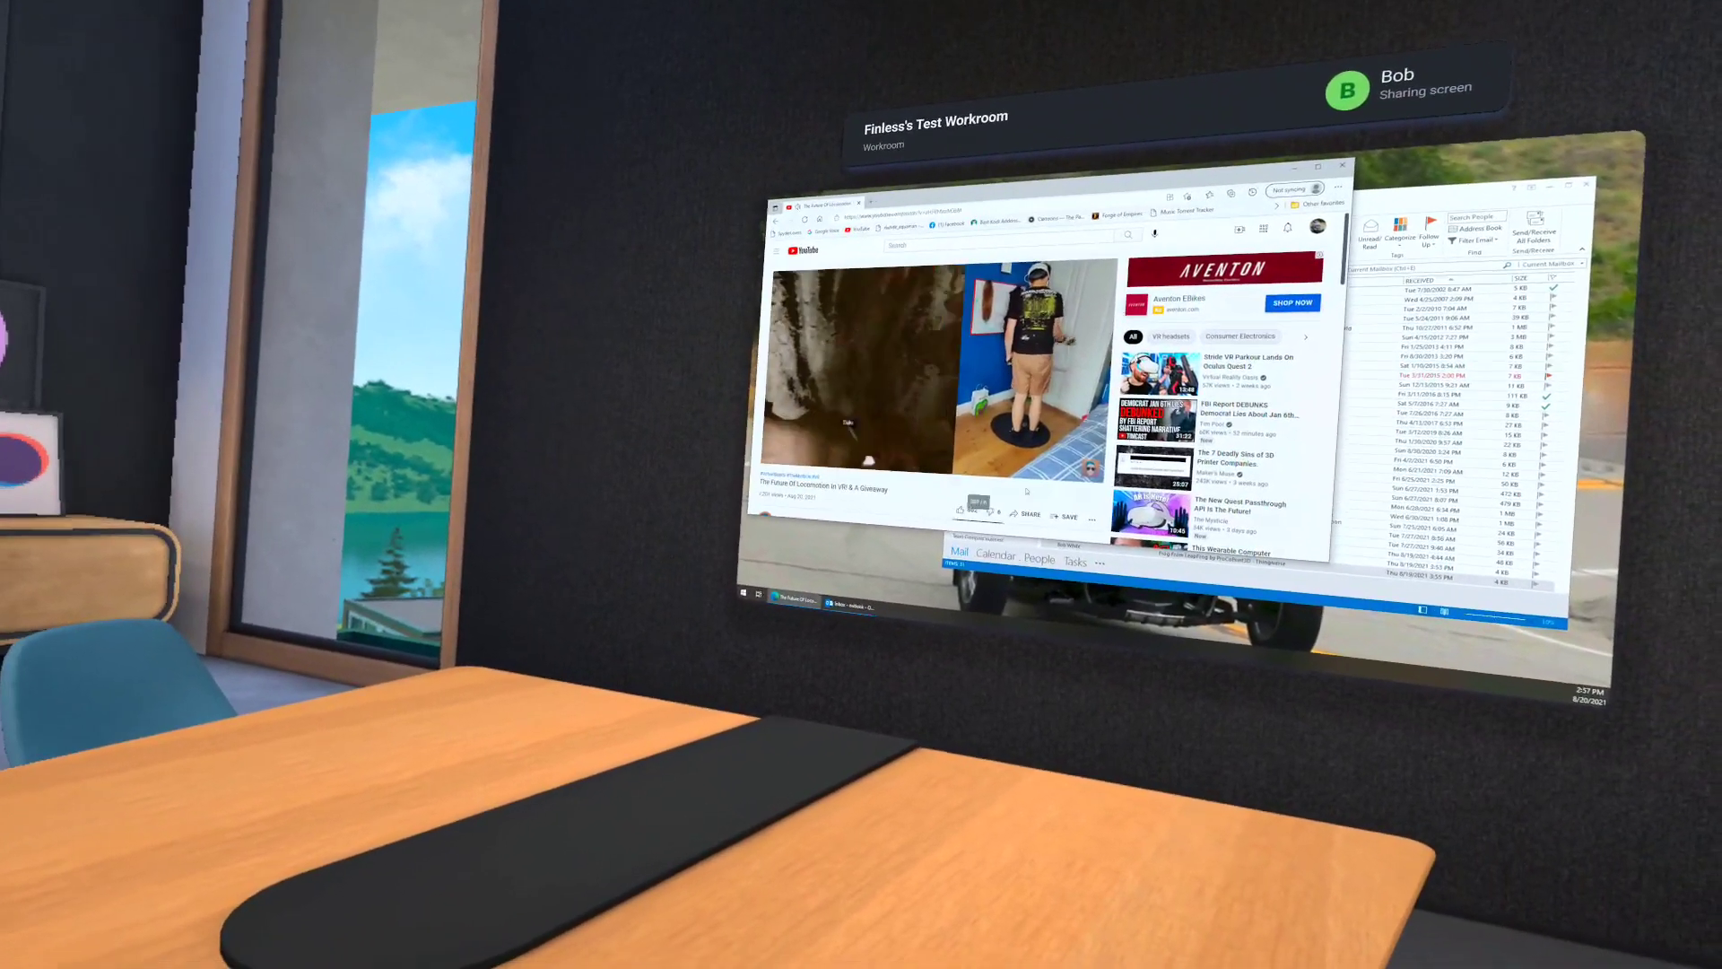
# Pause the YouTube video, then open the Outlook email and its Finless part_2.STL attachment.
pyautogui.moveTo(787, 422)
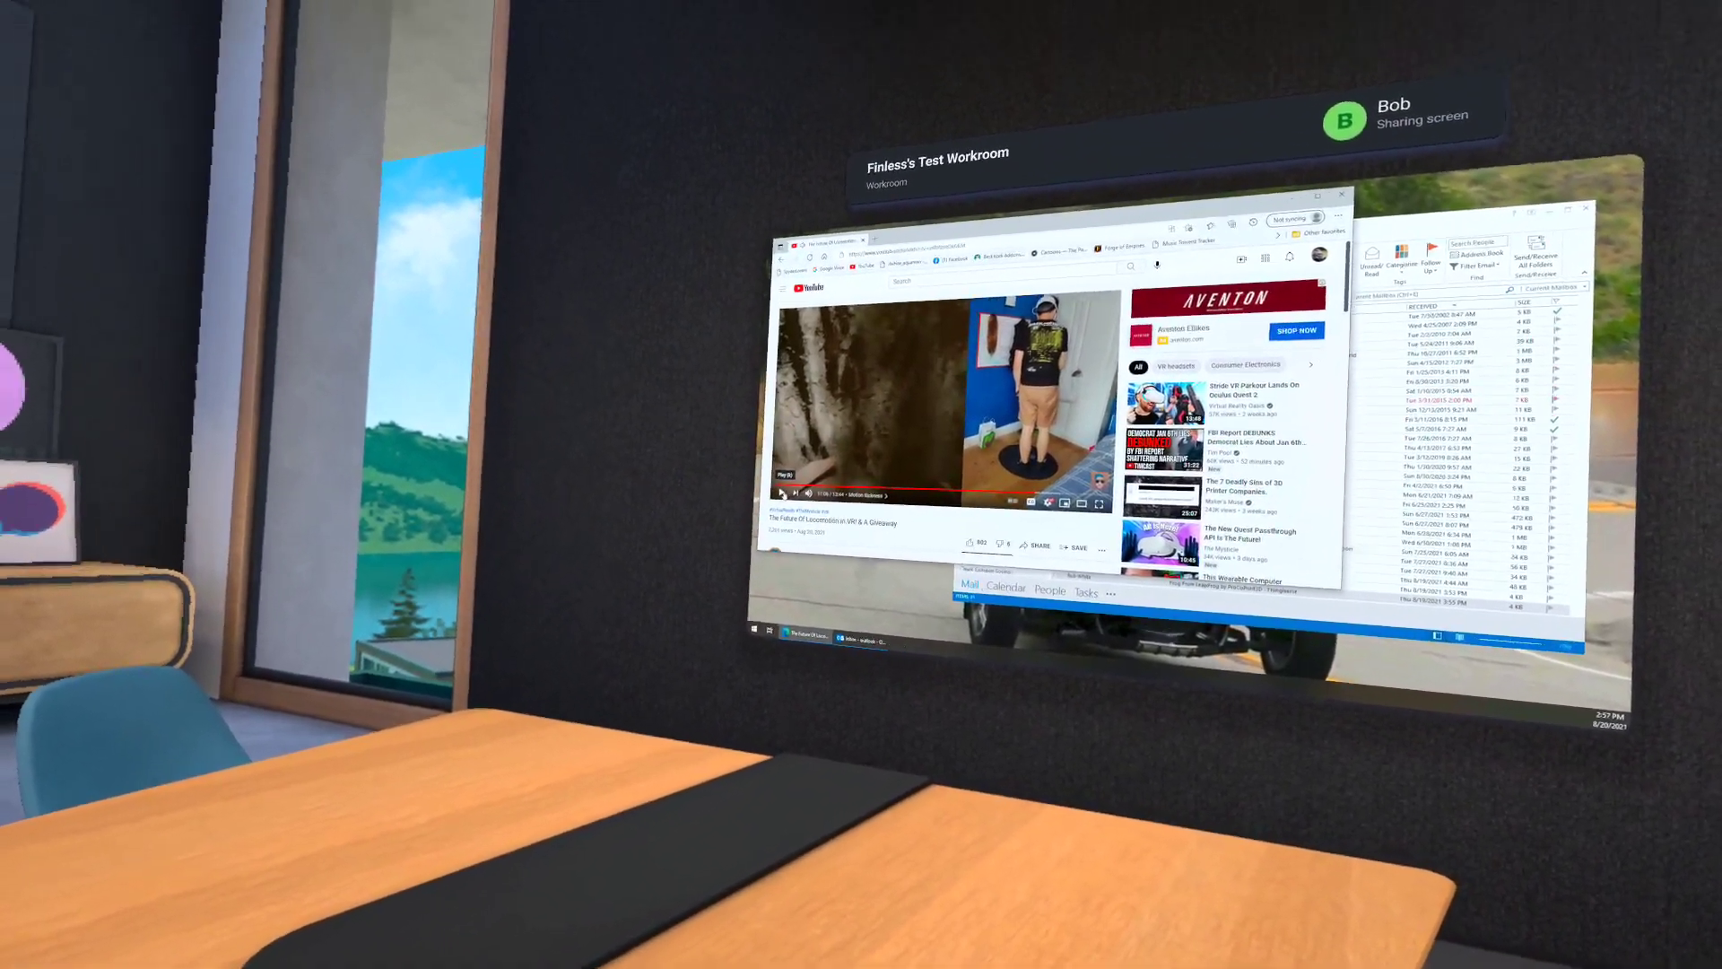
pyautogui.click(792, 439)
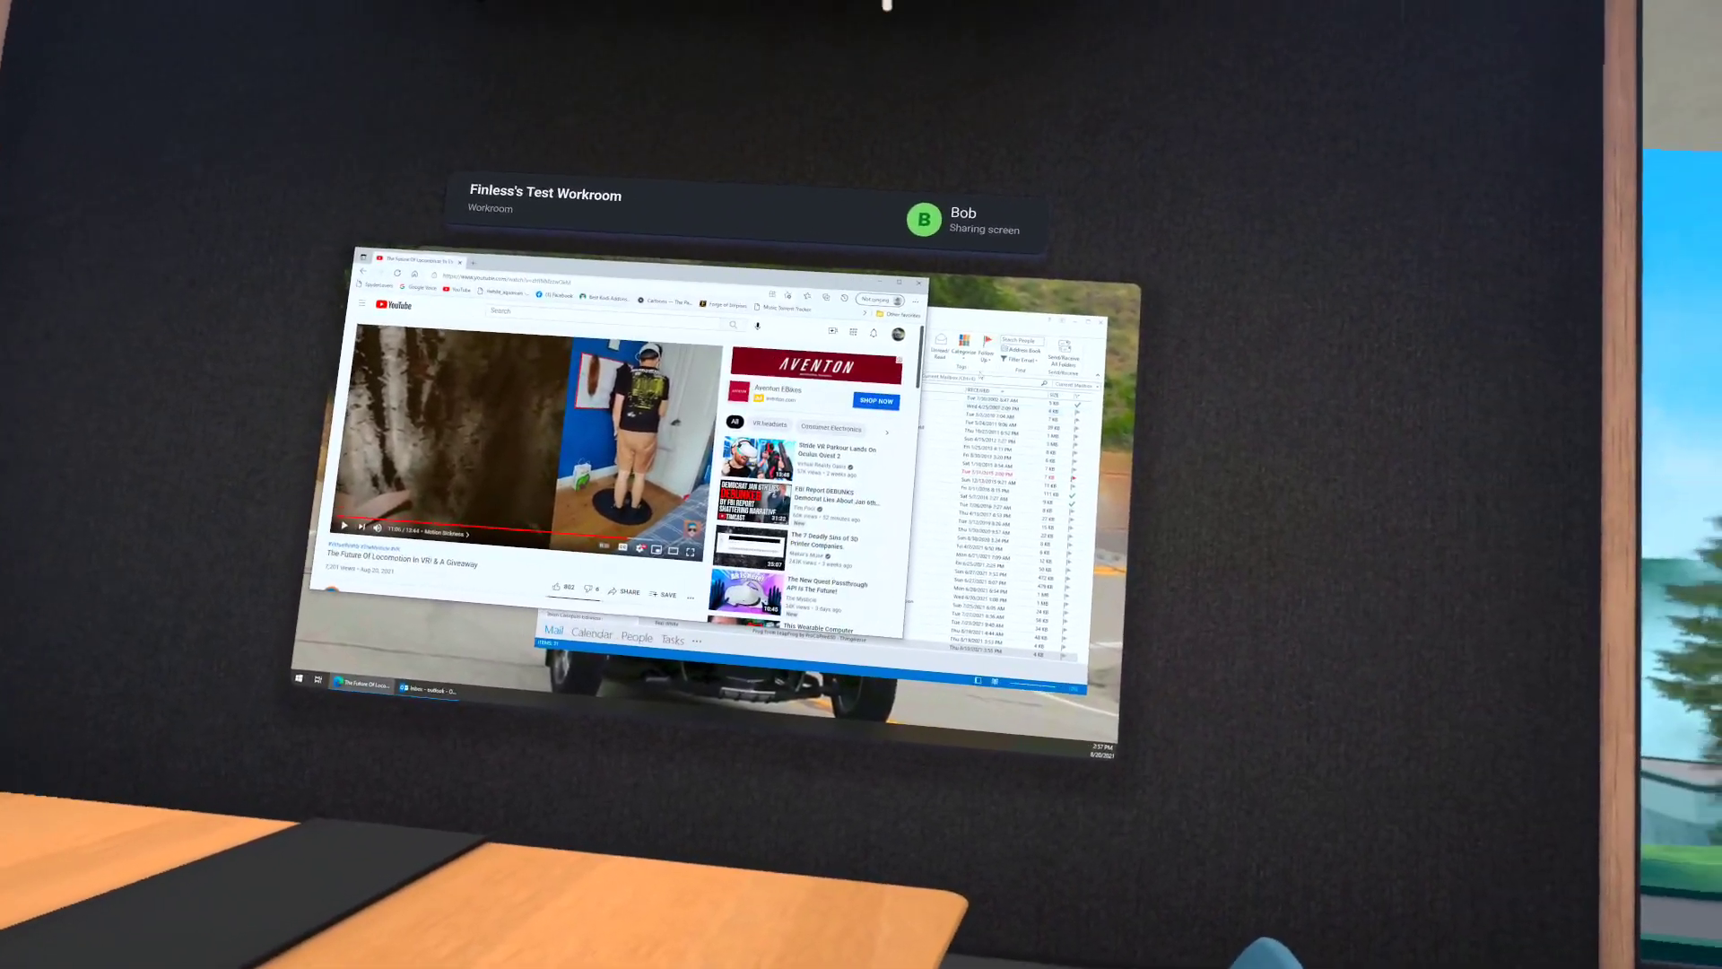
pyautogui.click(1155, 312)
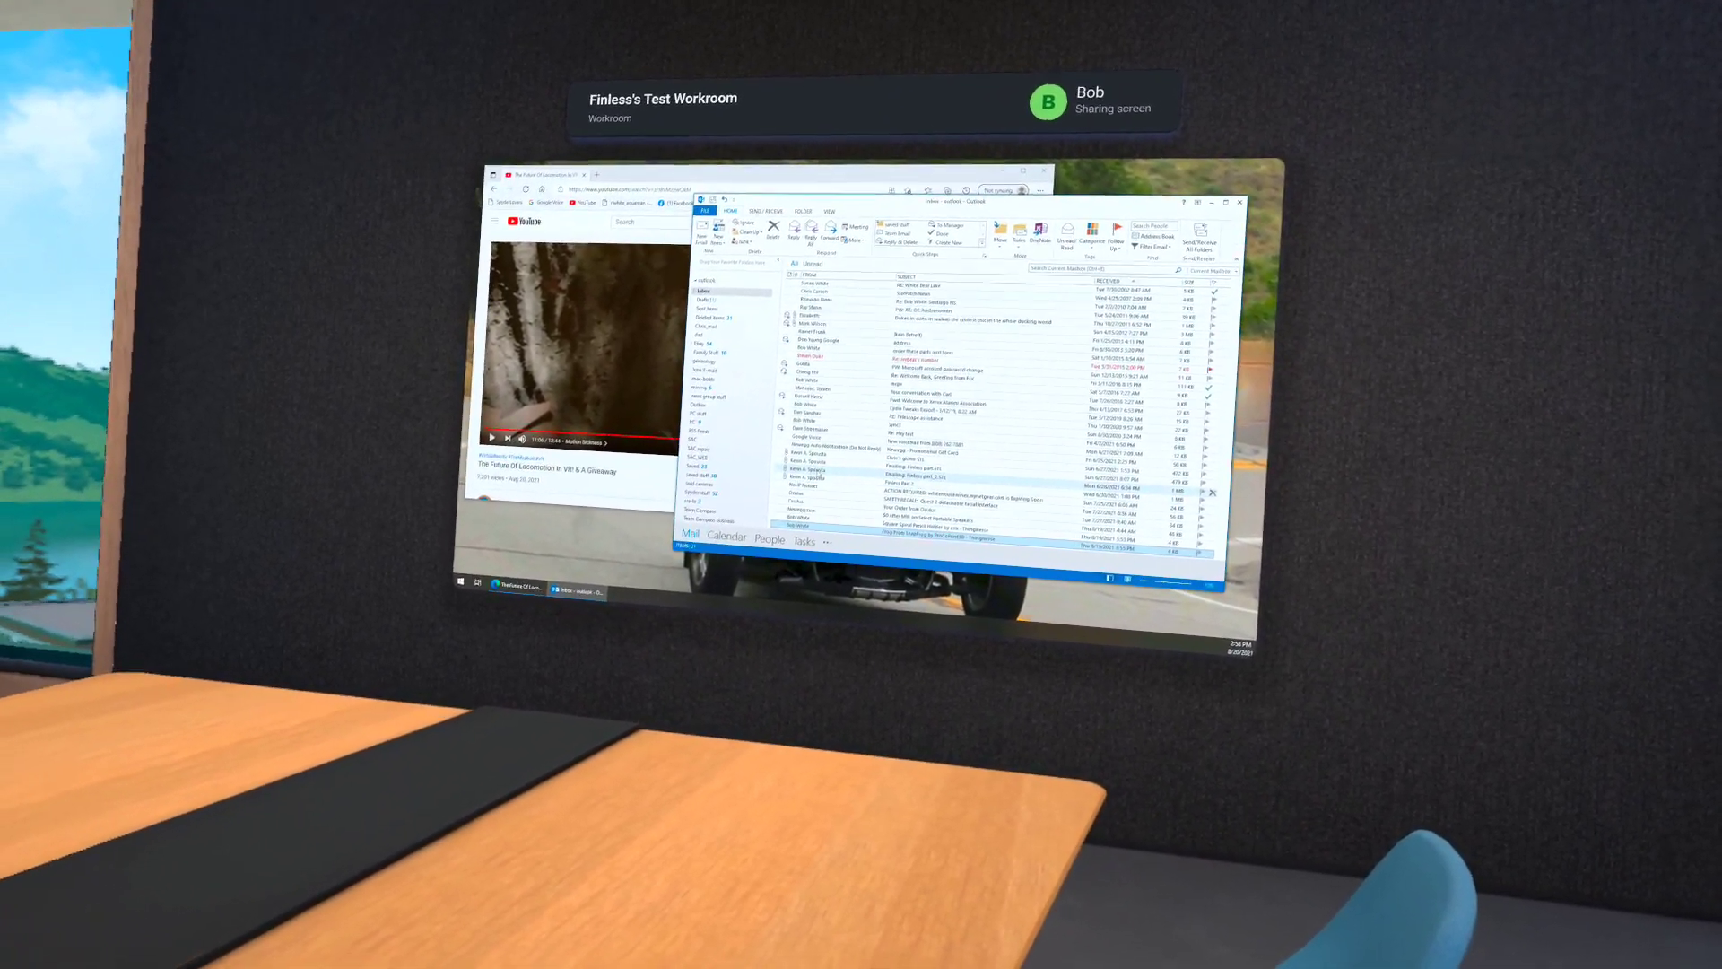
pyautogui.doubleClick(818, 475)
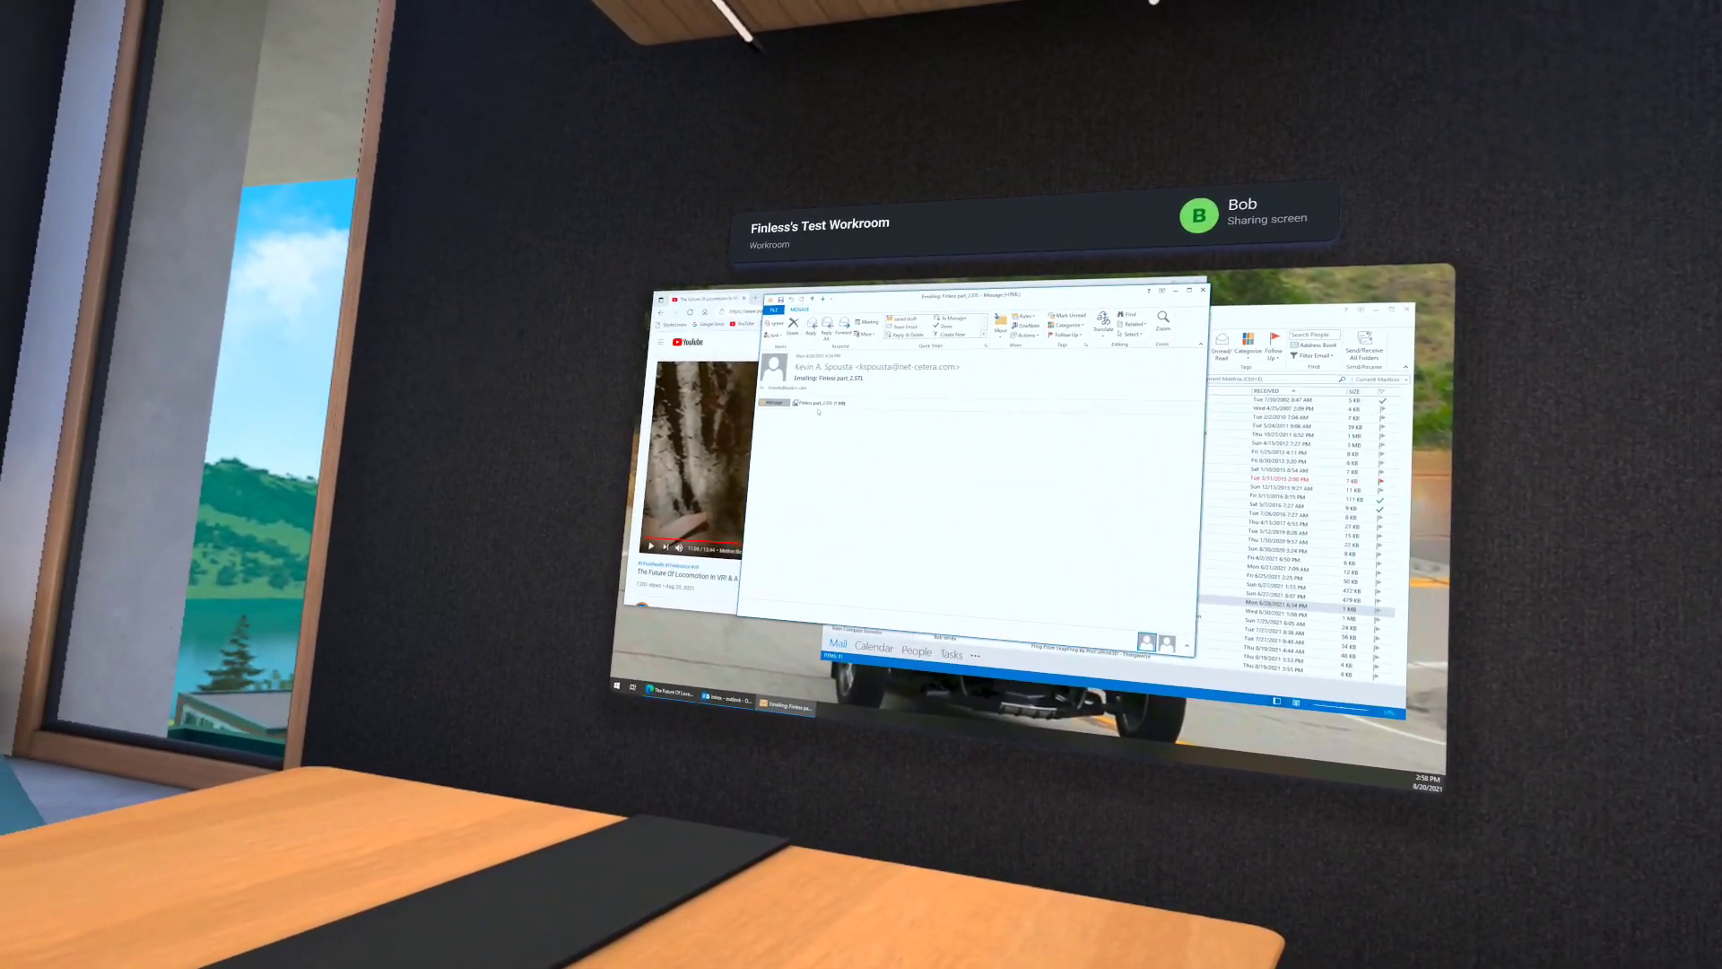
pyautogui.doubleClick(818, 404)
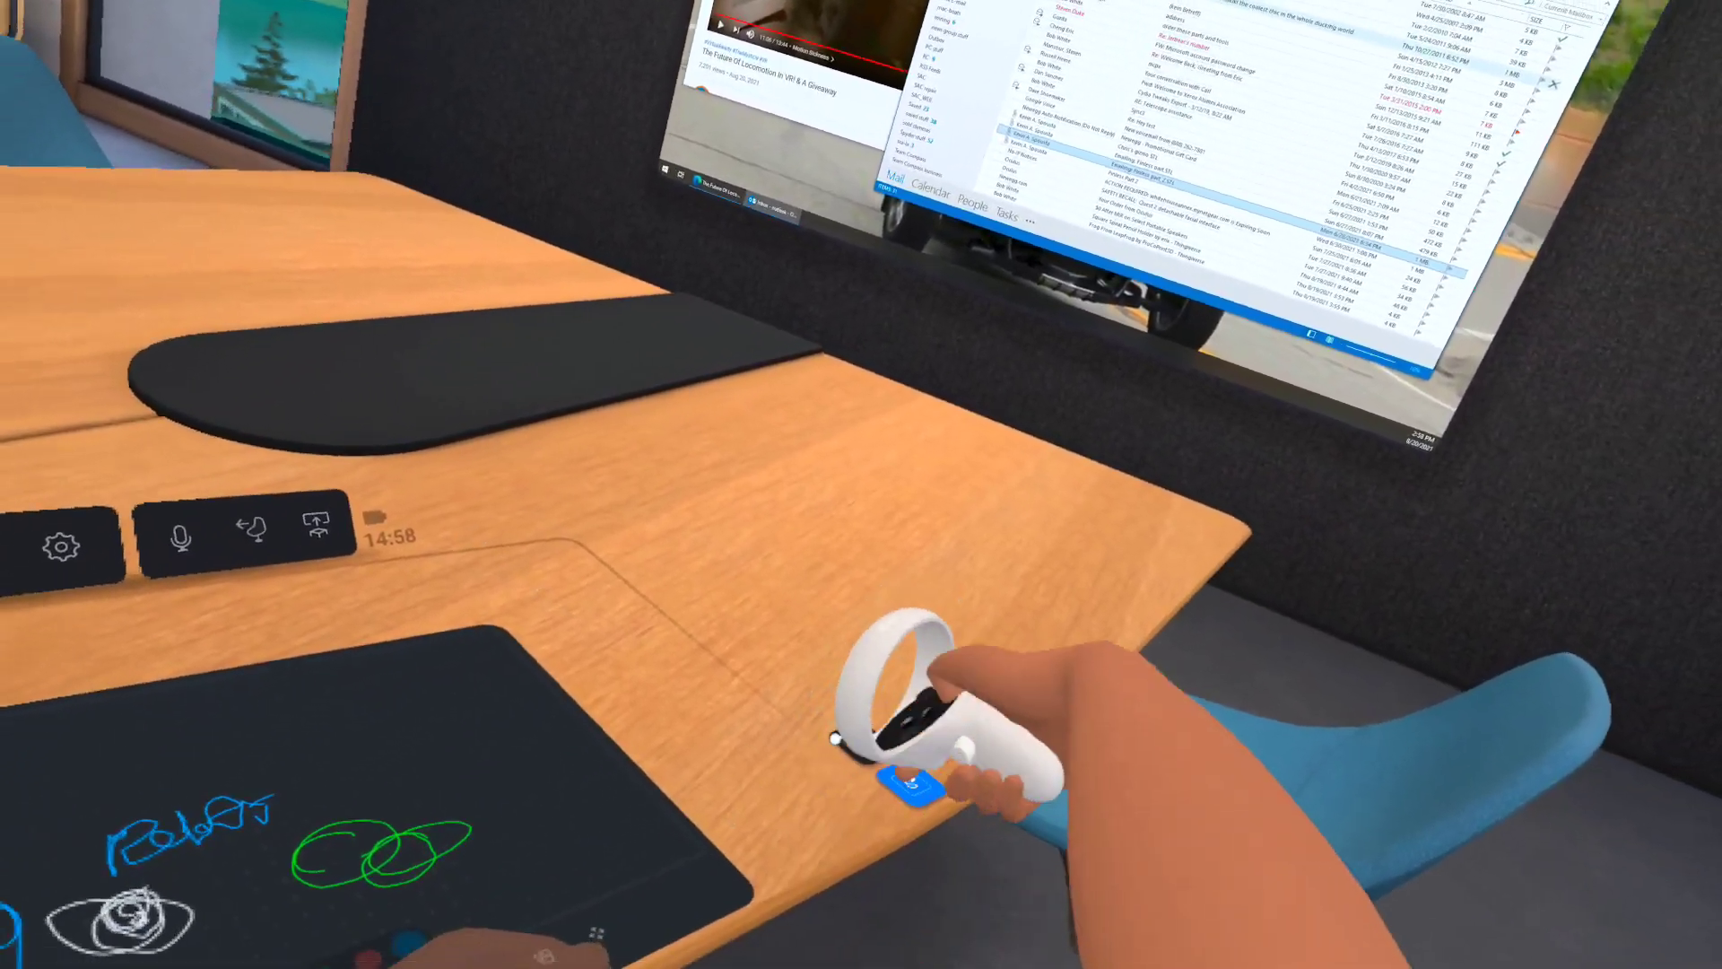
# Clear the drawings from the desk whiteboard using the blue table-edge button.
pyautogui.click(910, 785)
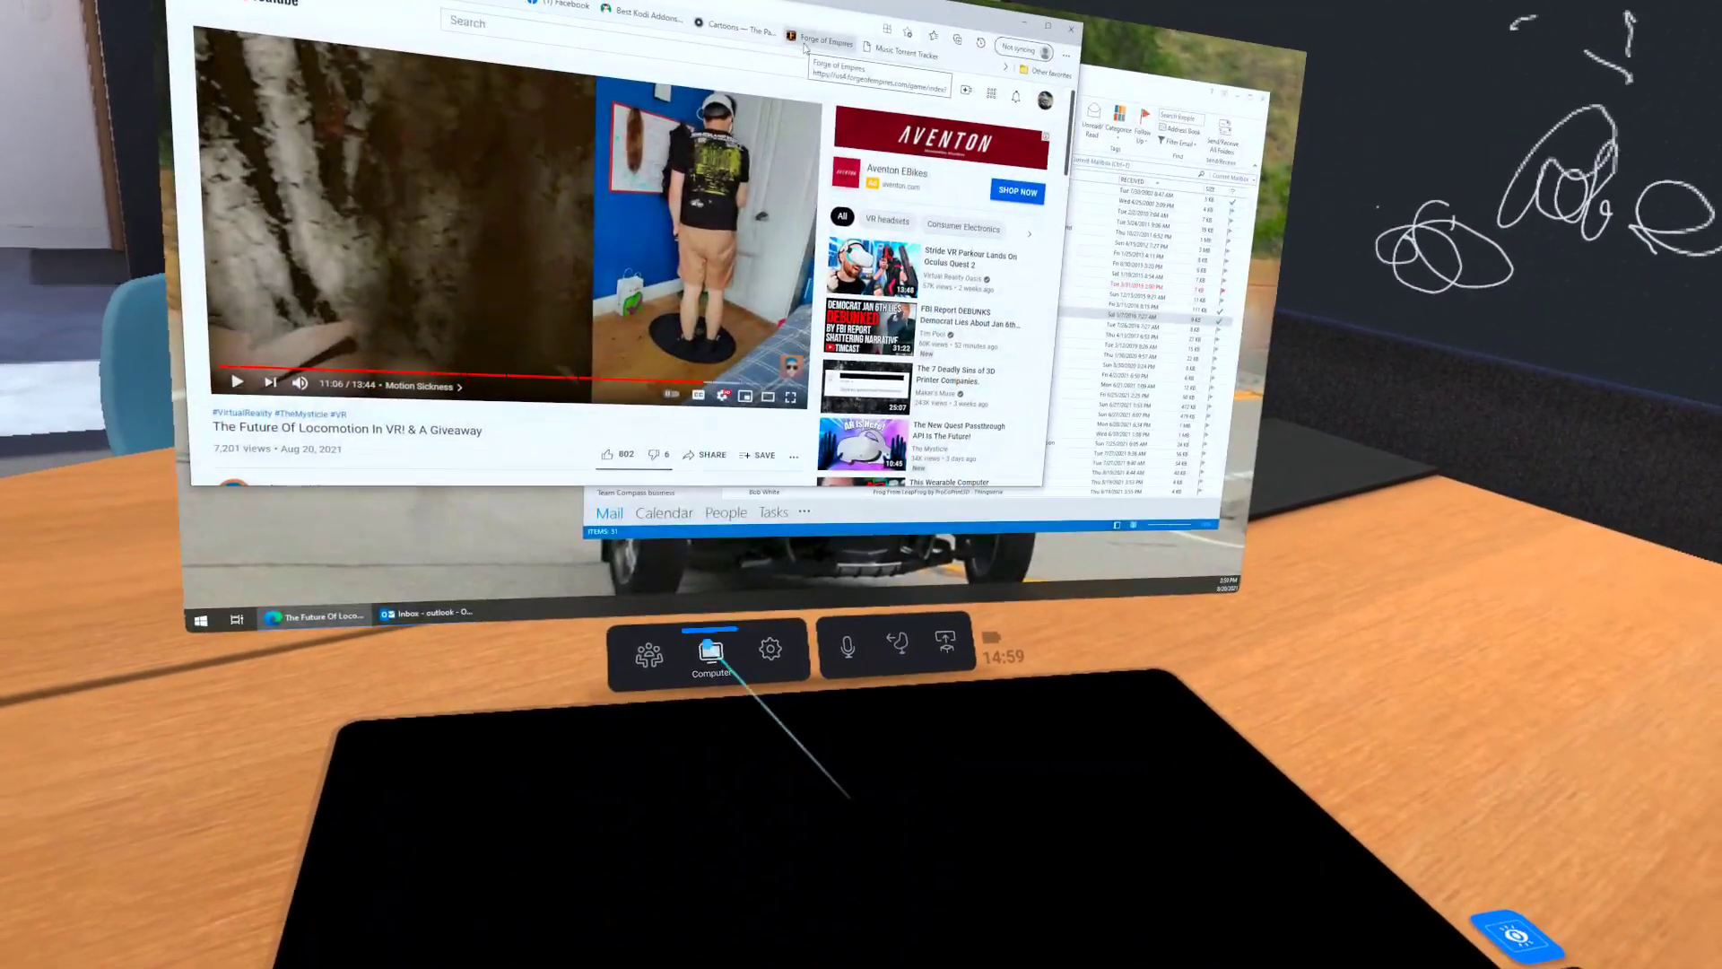
# Close the PC window and change the room's seating layout to Presentation for everyone.
pyautogui.click(706, 677)
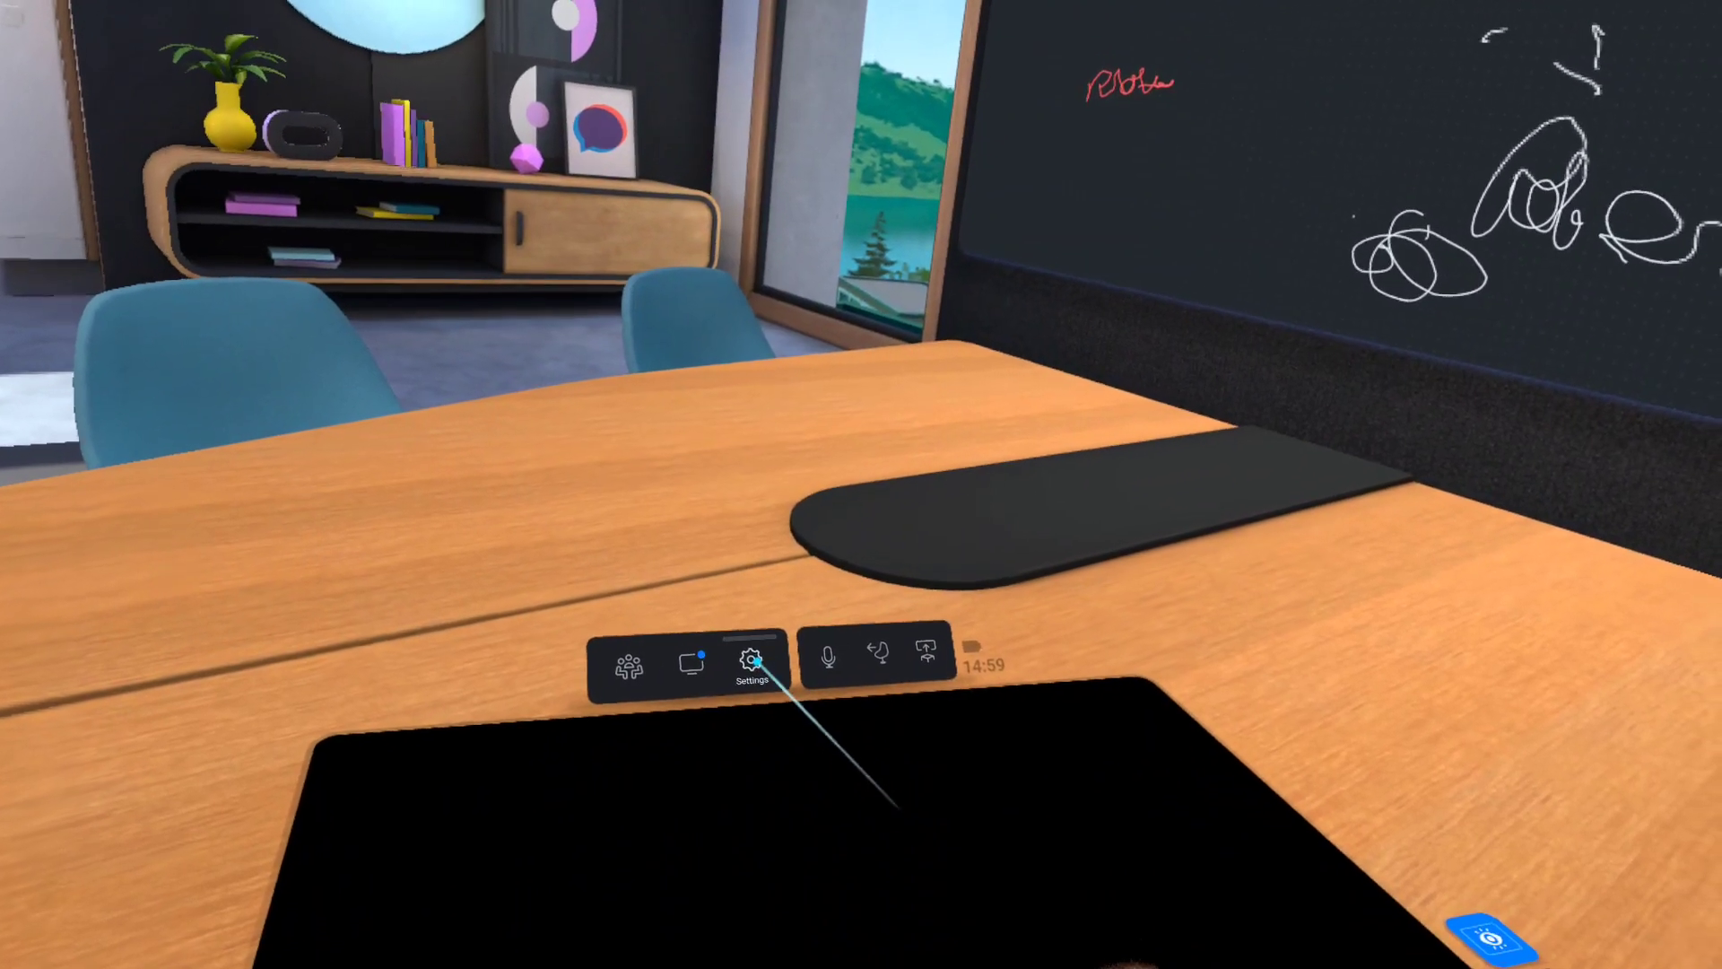
pyautogui.click(752, 661)
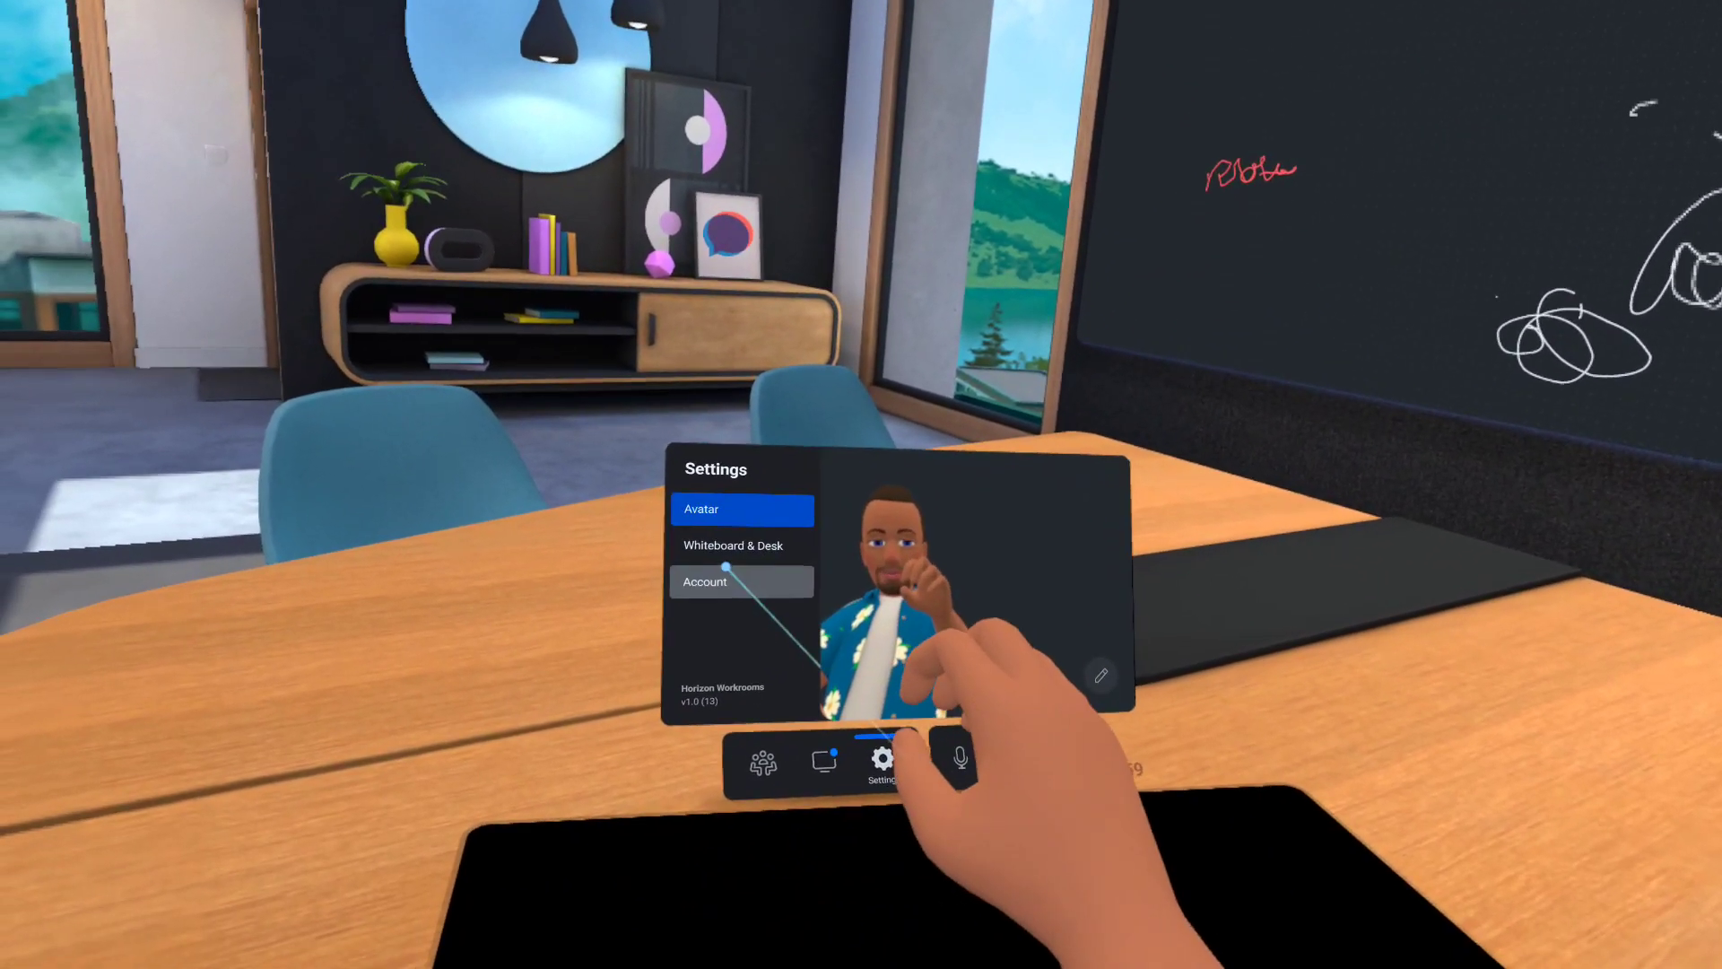
pyautogui.click(722, 536)
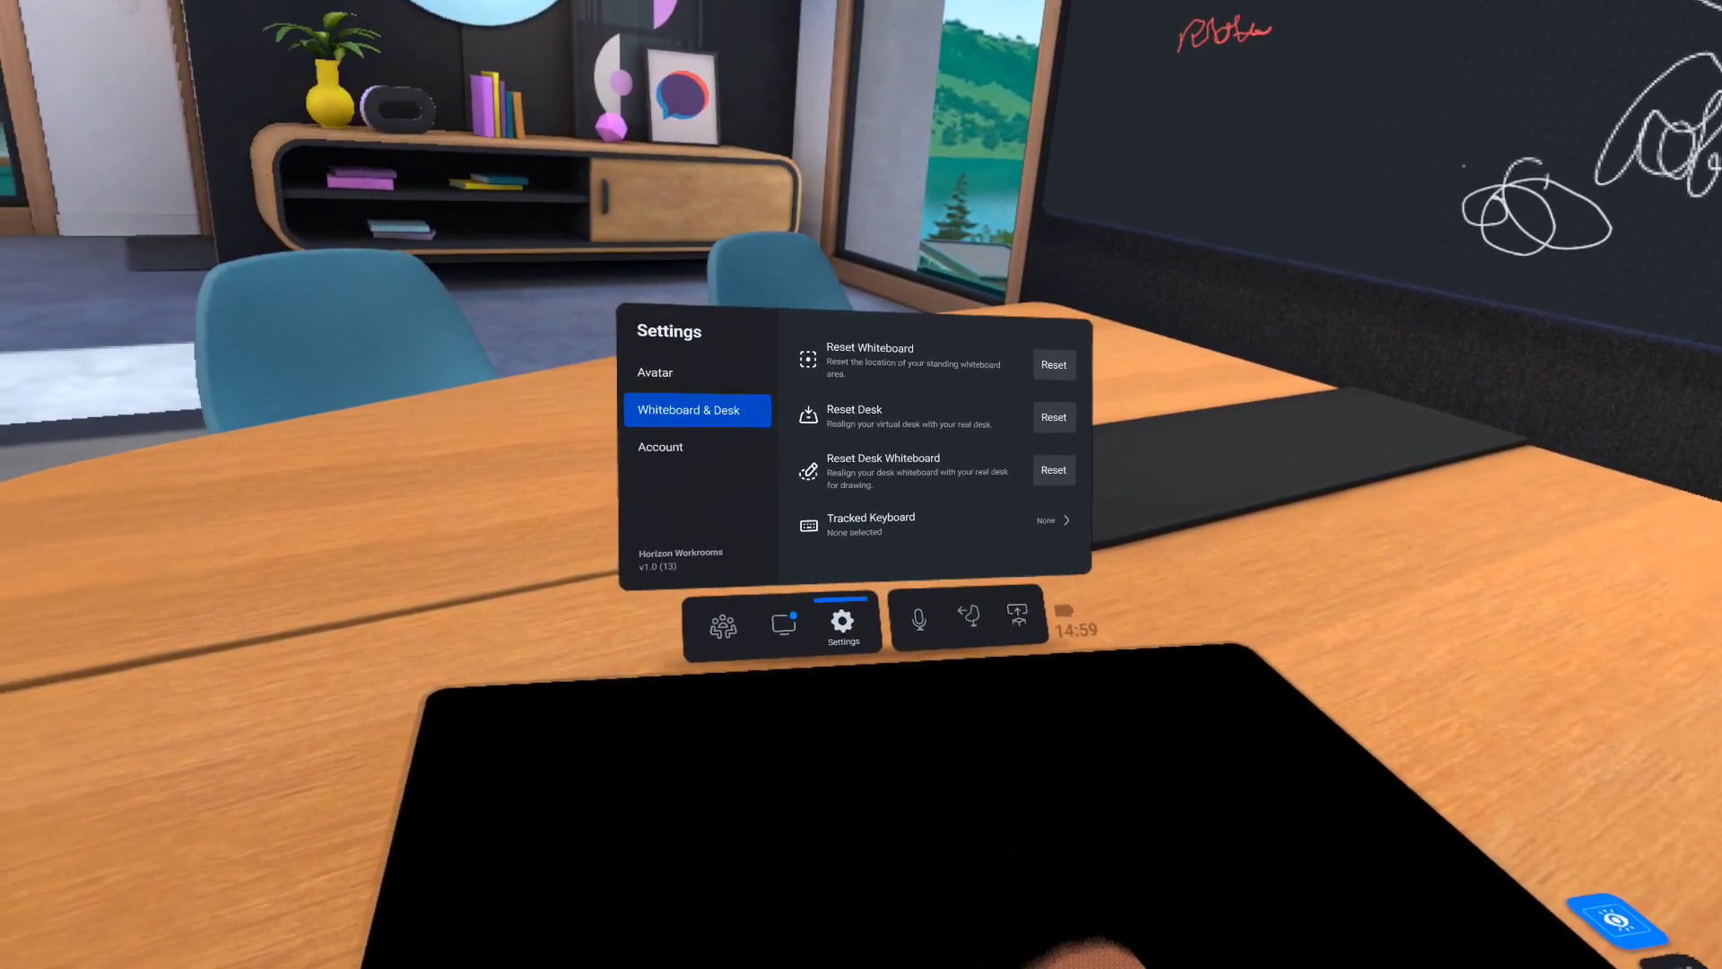
pyautogui.click(731, 631)
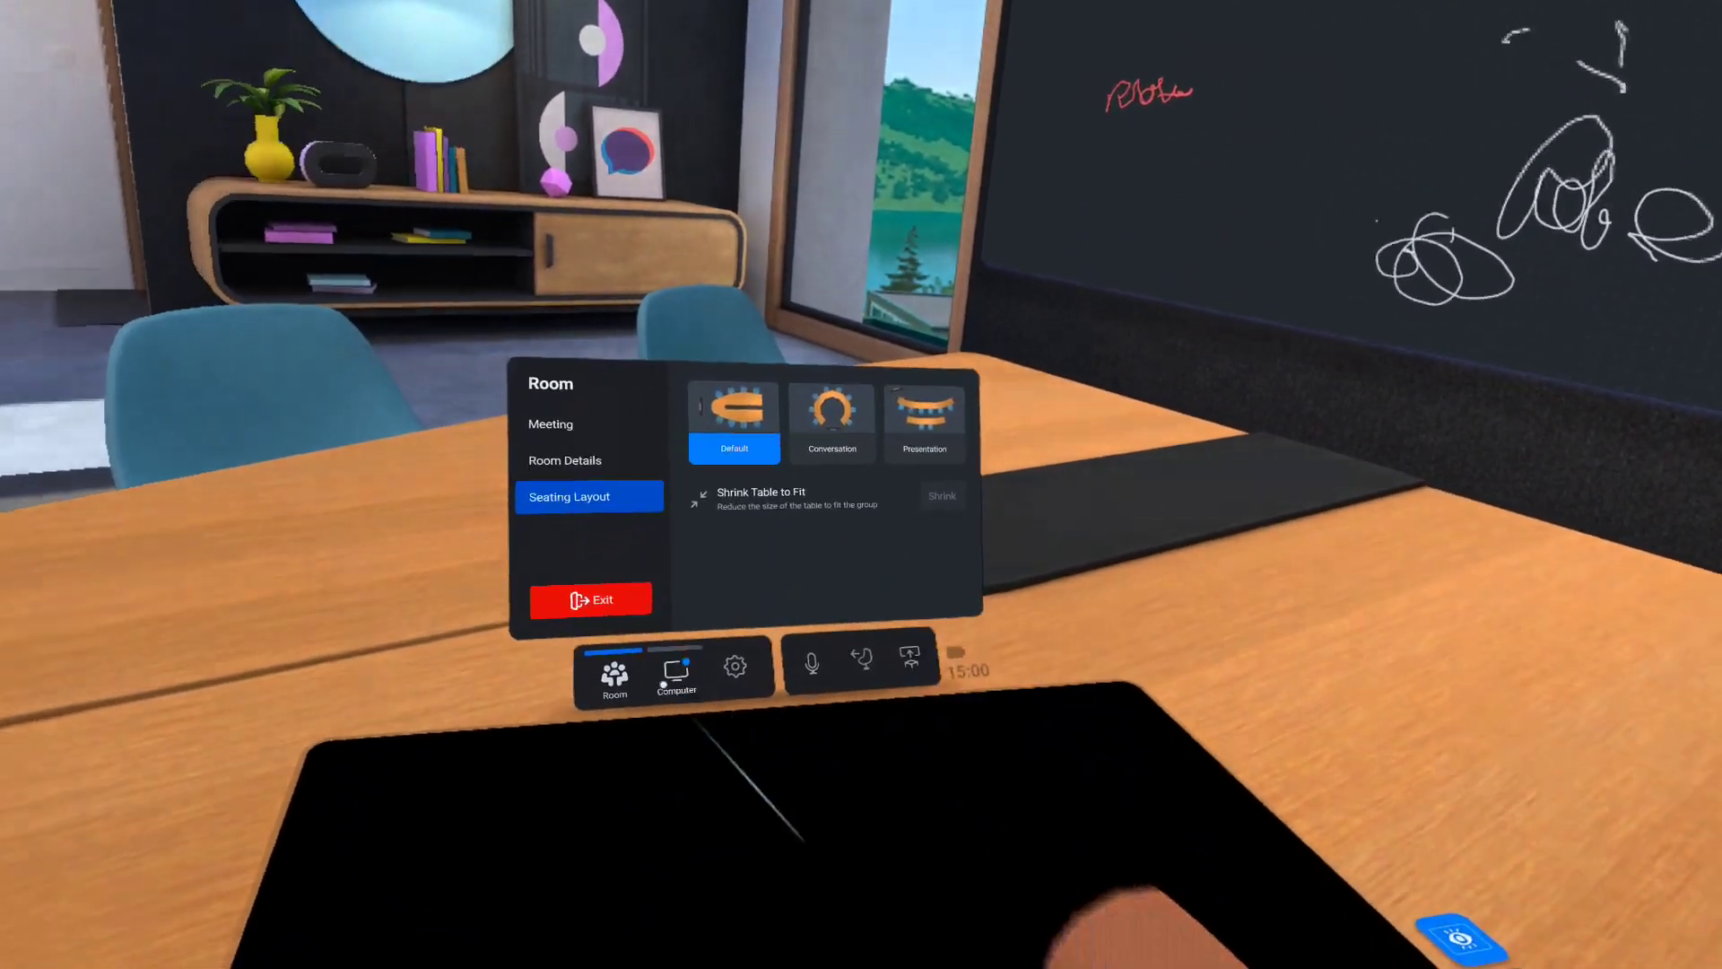
pyautogui.click(832, 422)
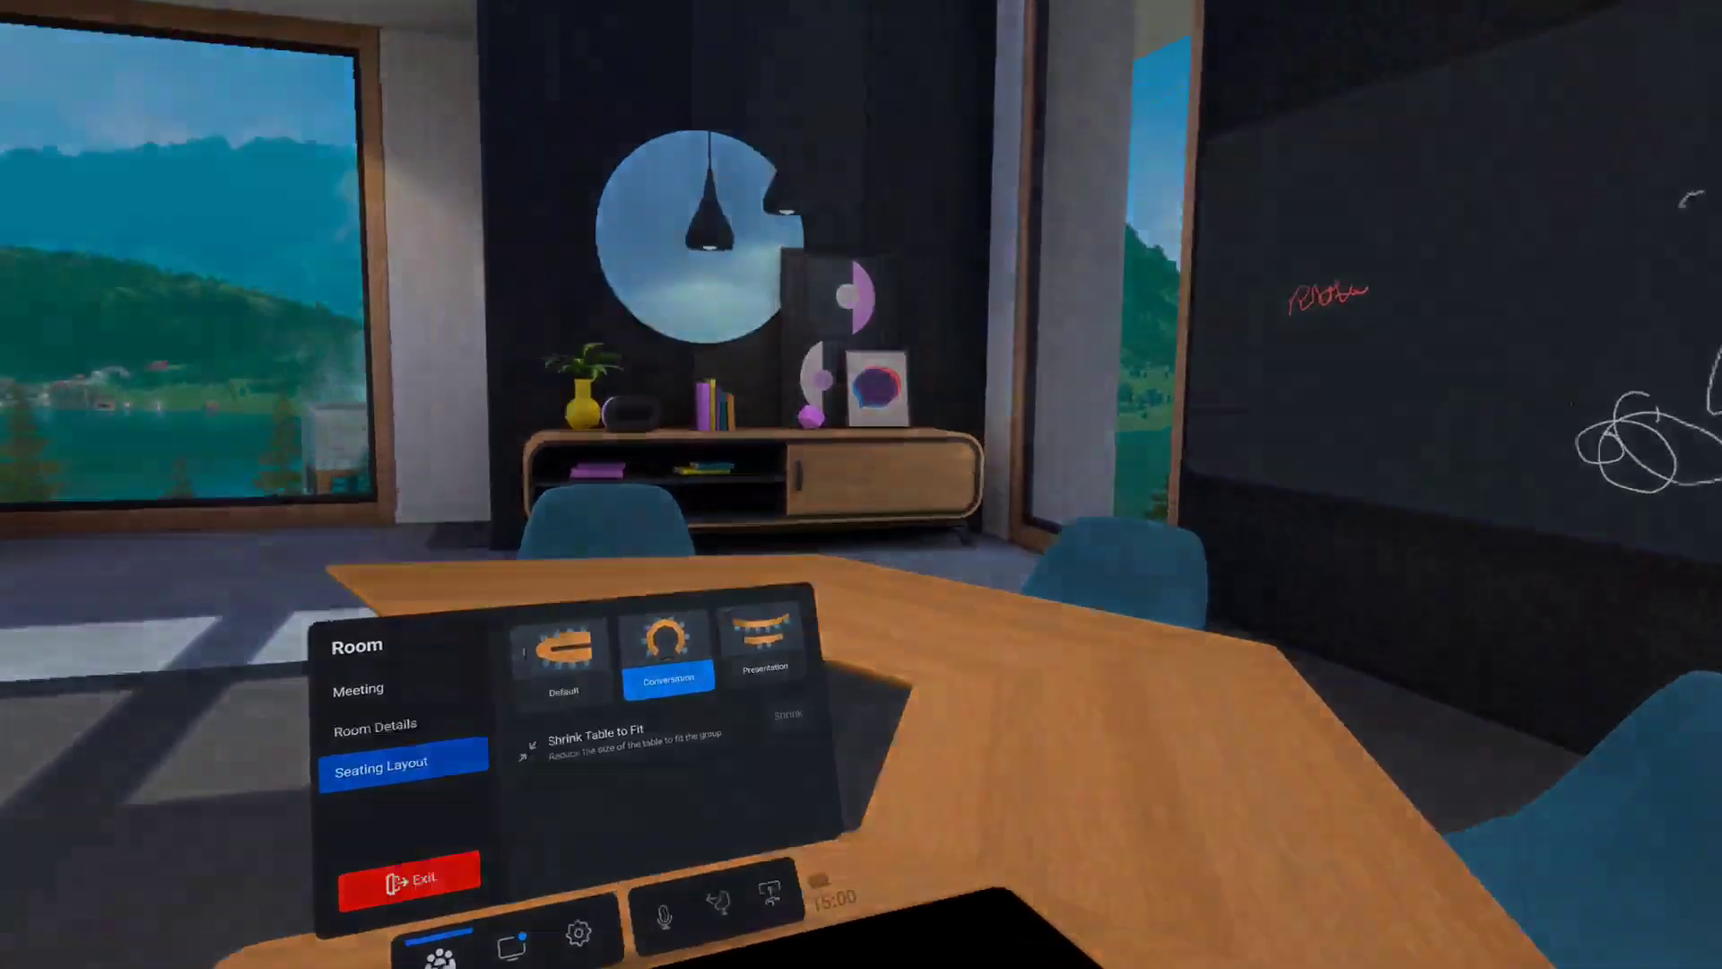
pyautogui.click(840, 556)
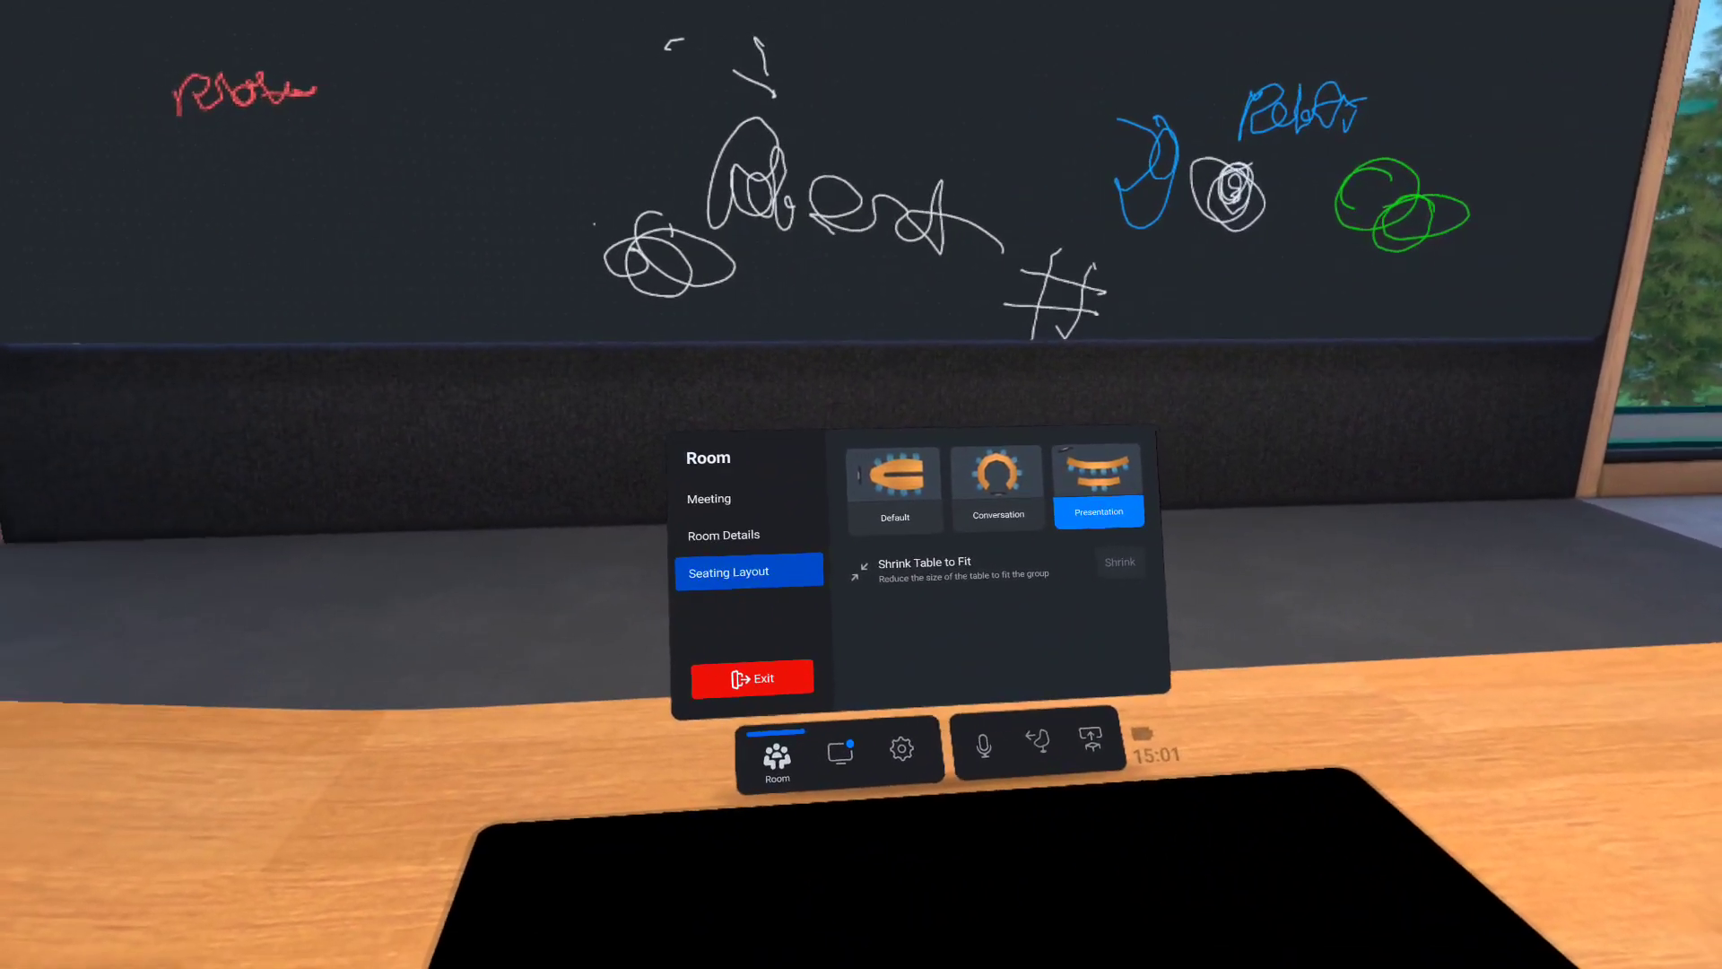
pyautogui.click(724, 536)
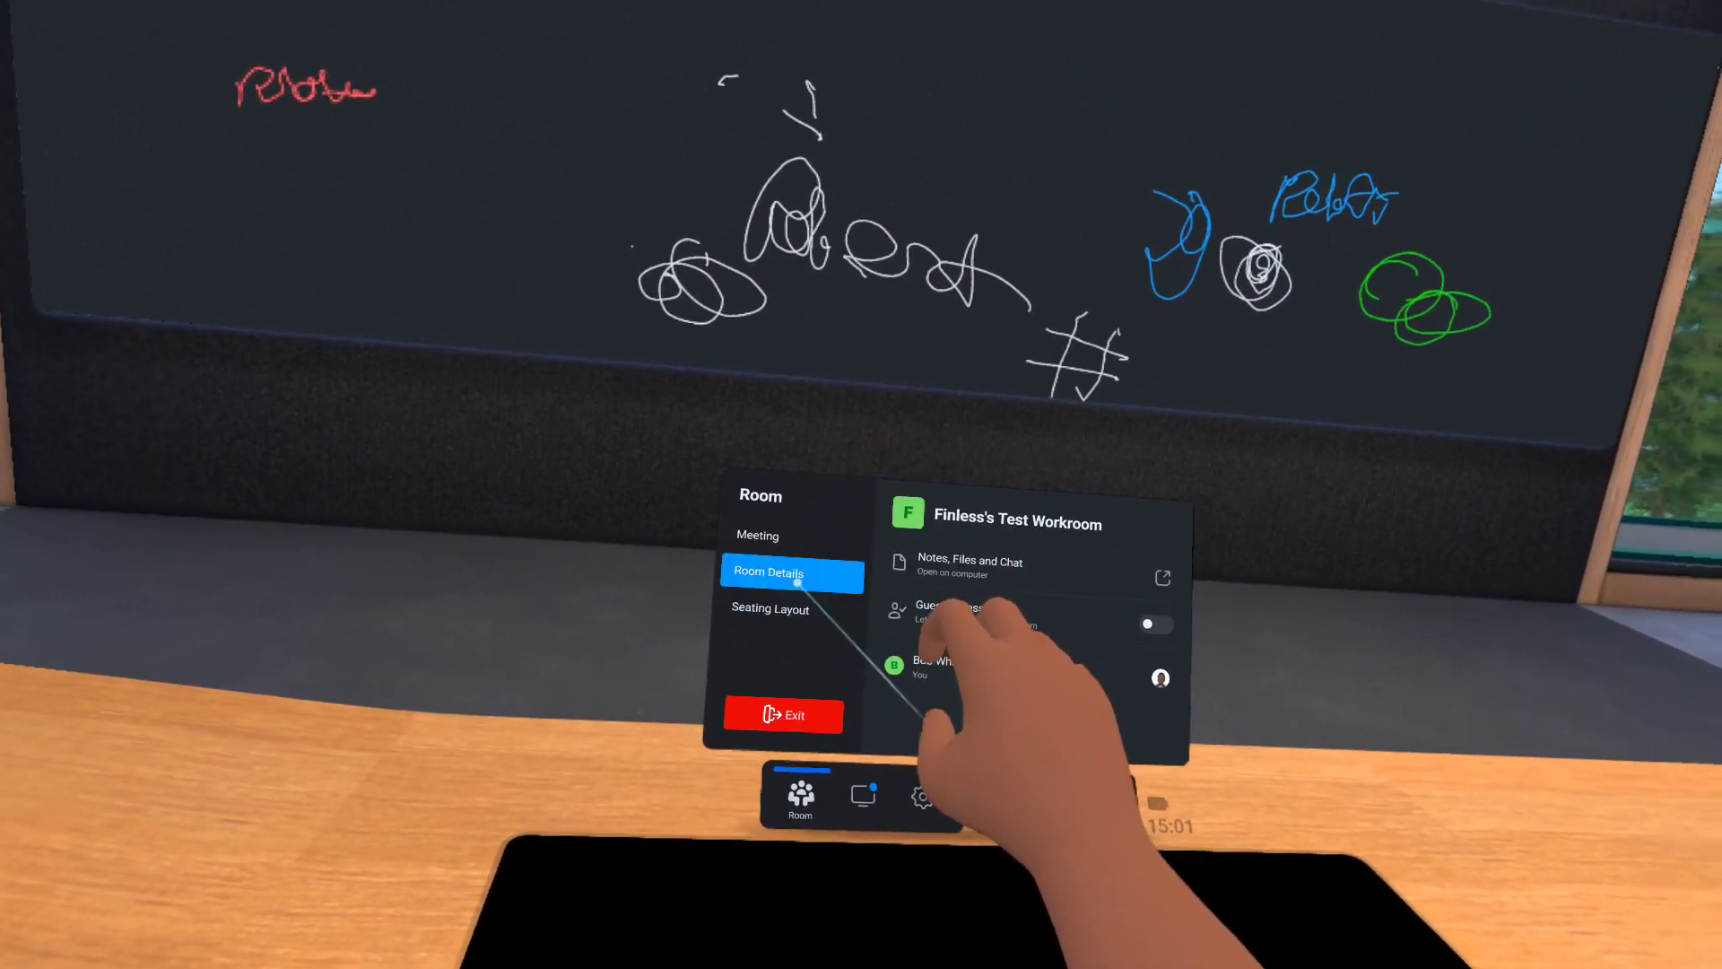
pyautogui.click(771, 609)
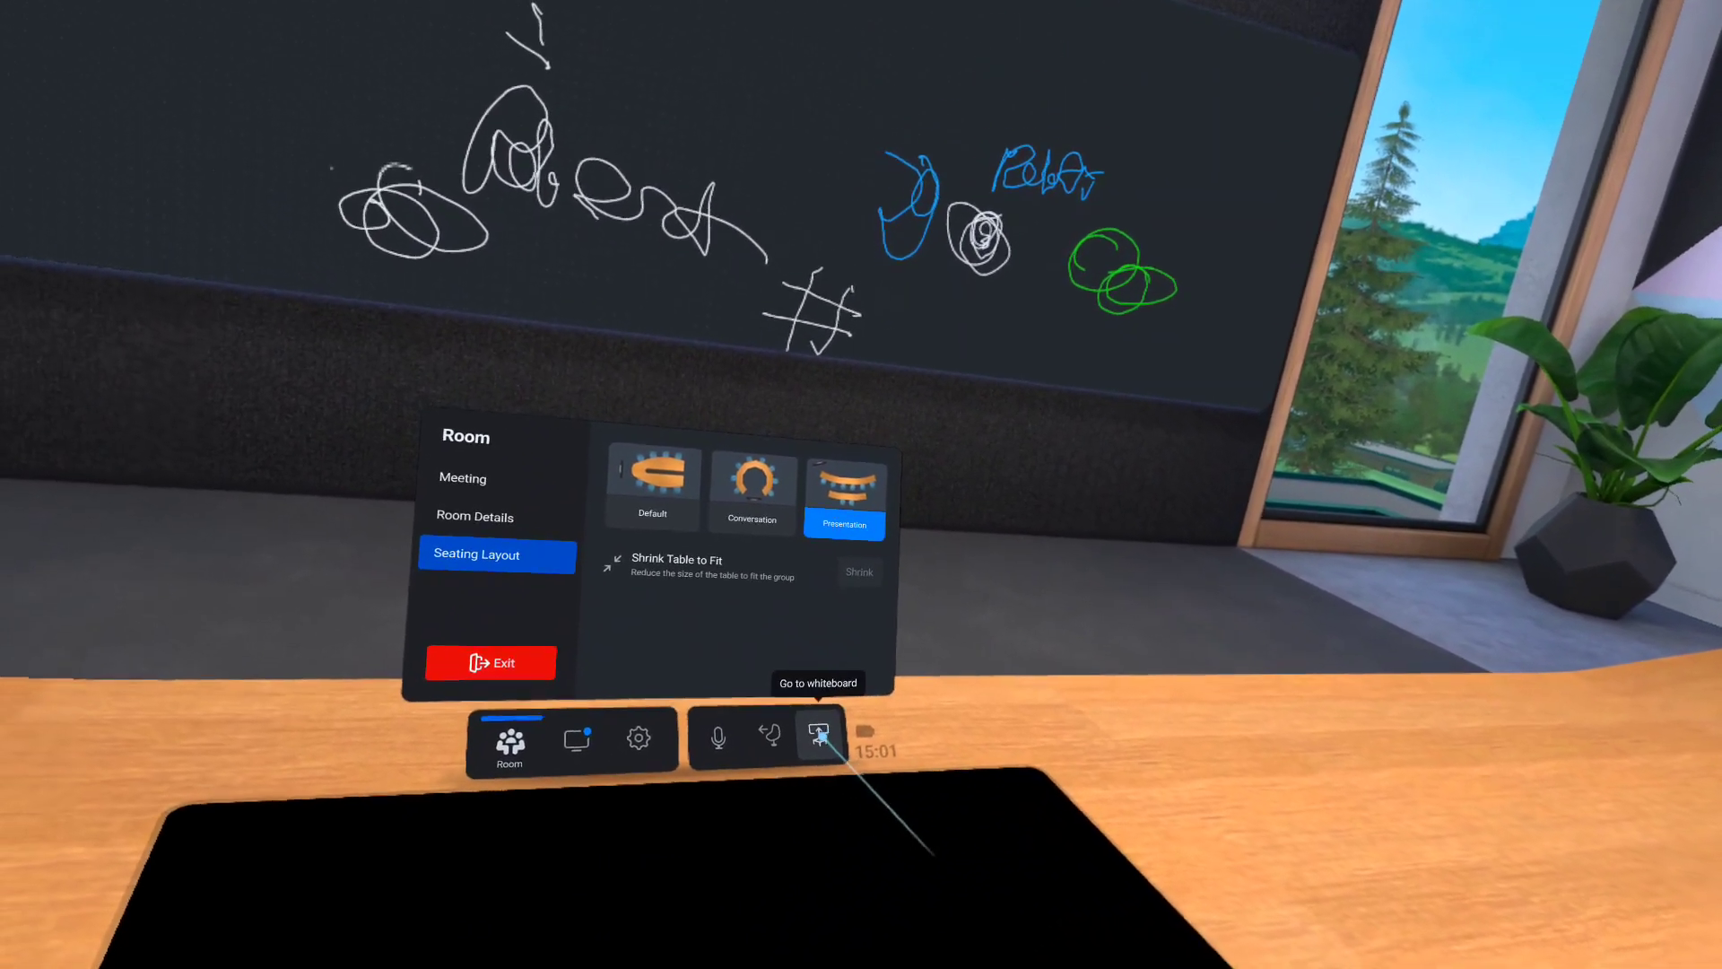
pyautogui.click(818, 733)
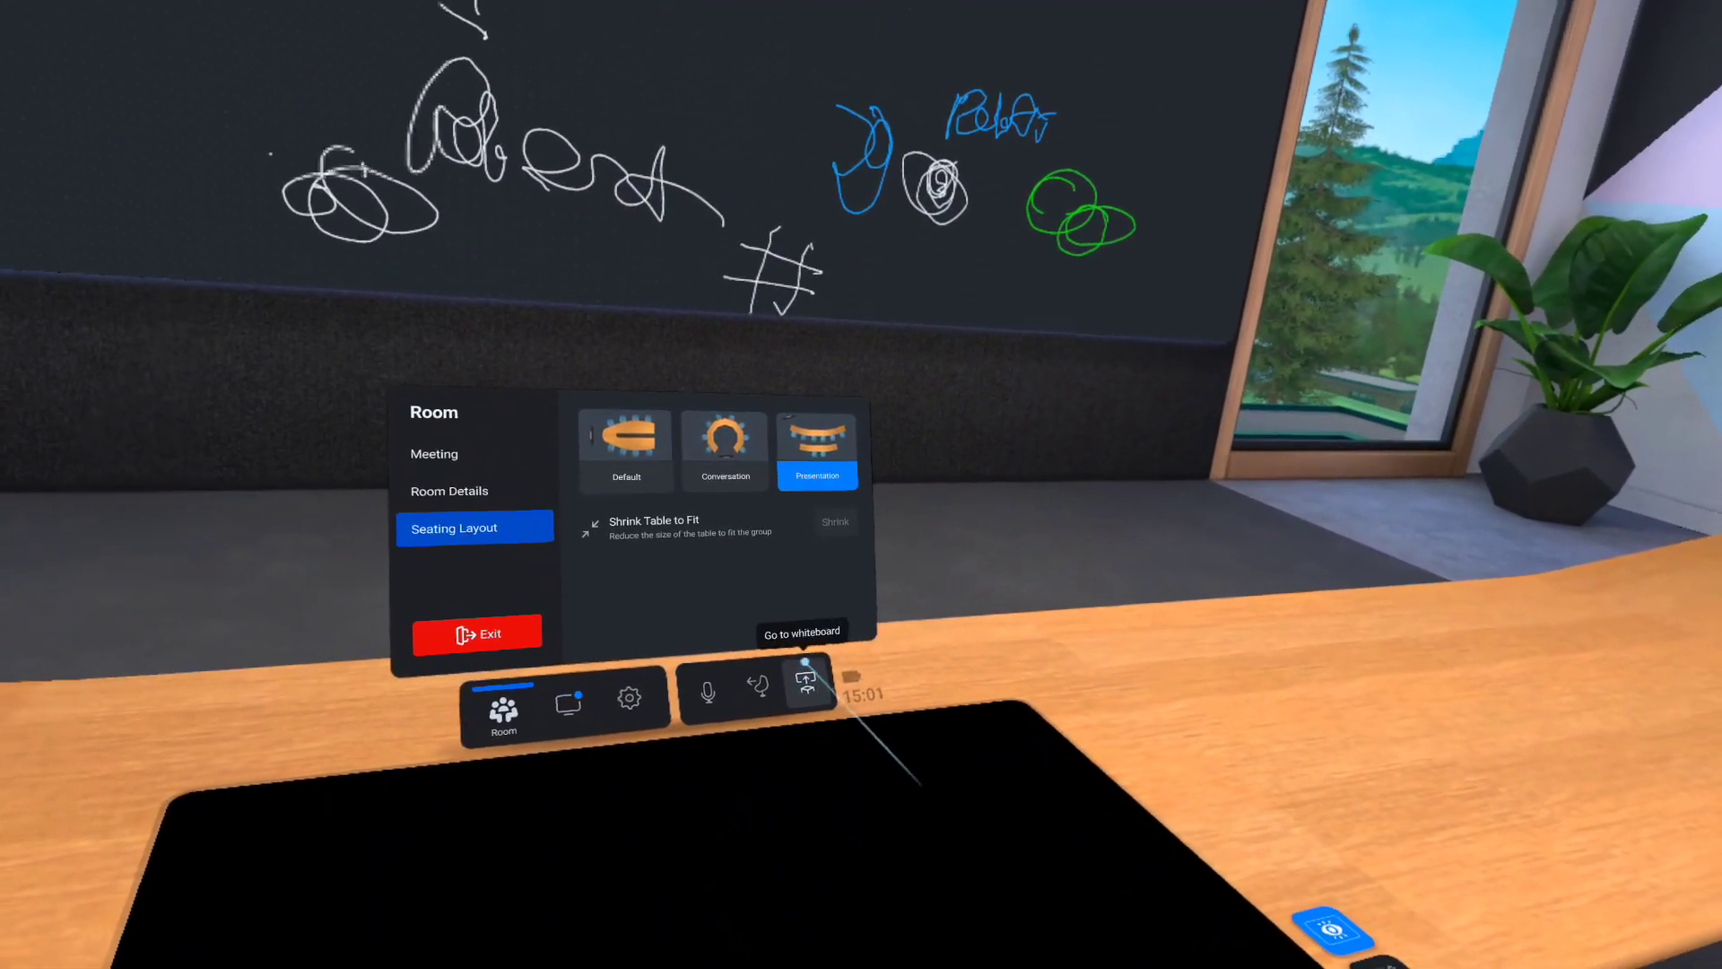
pyautogui.click(805, 680)
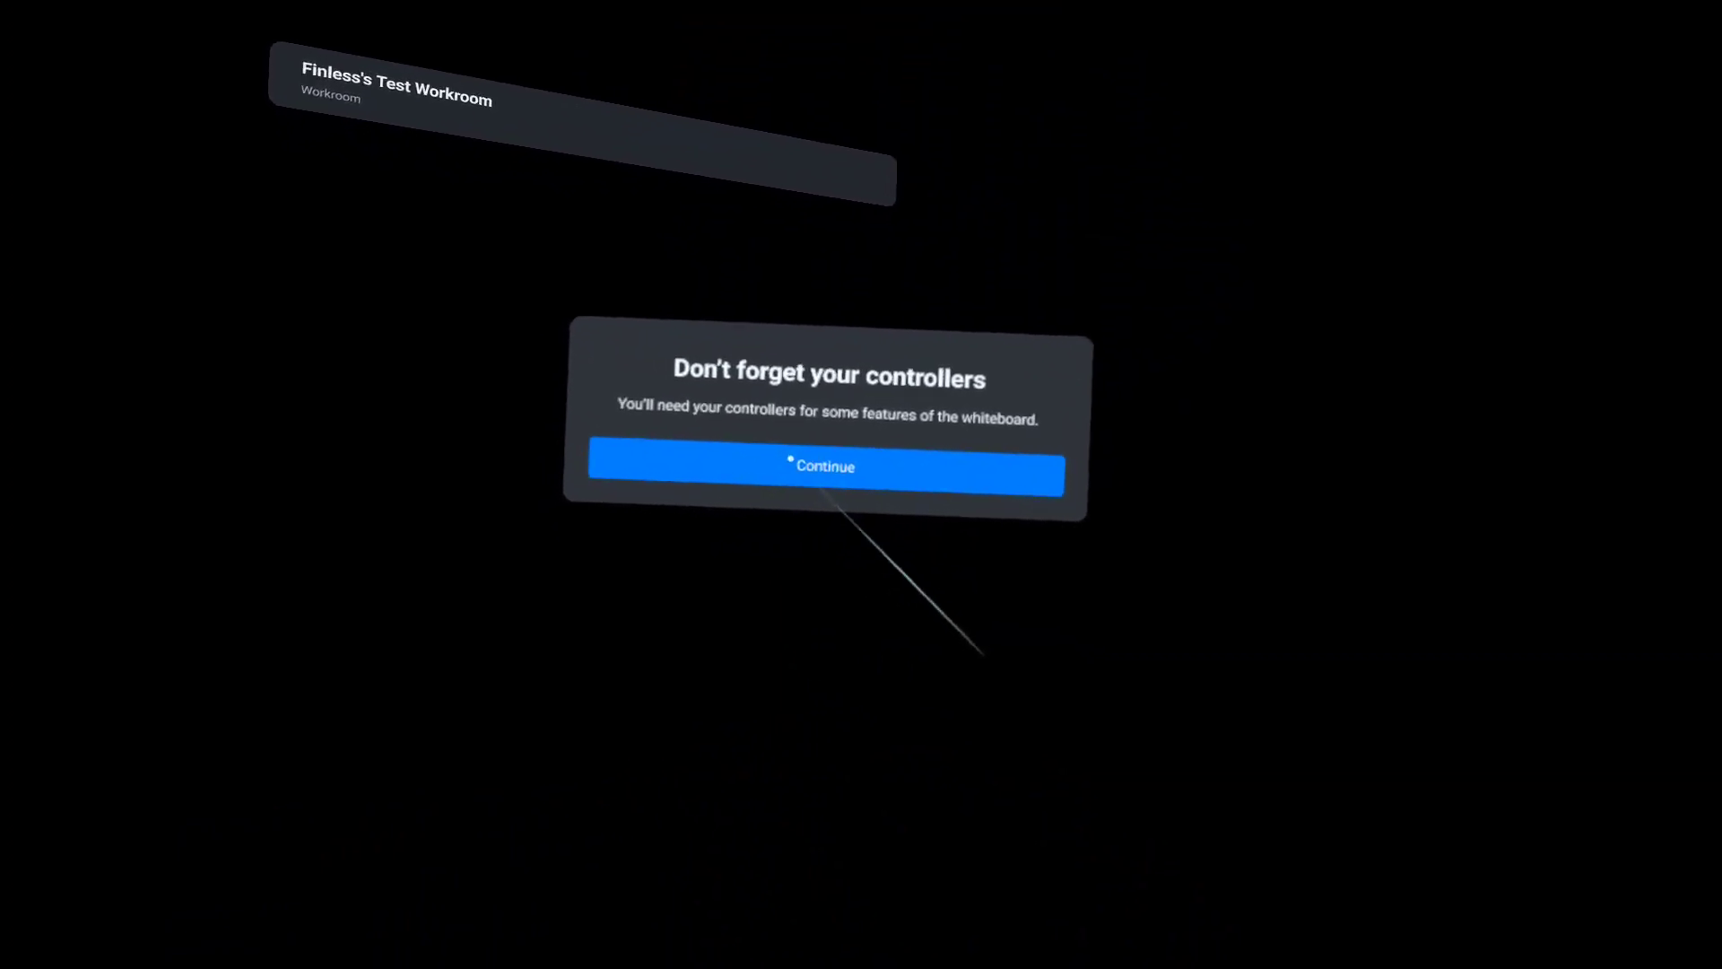
# Acknowledge the controller reminder, confirm a safe area and position, and stand at the wall whiteboard.
pyautogui.click(790, 459)
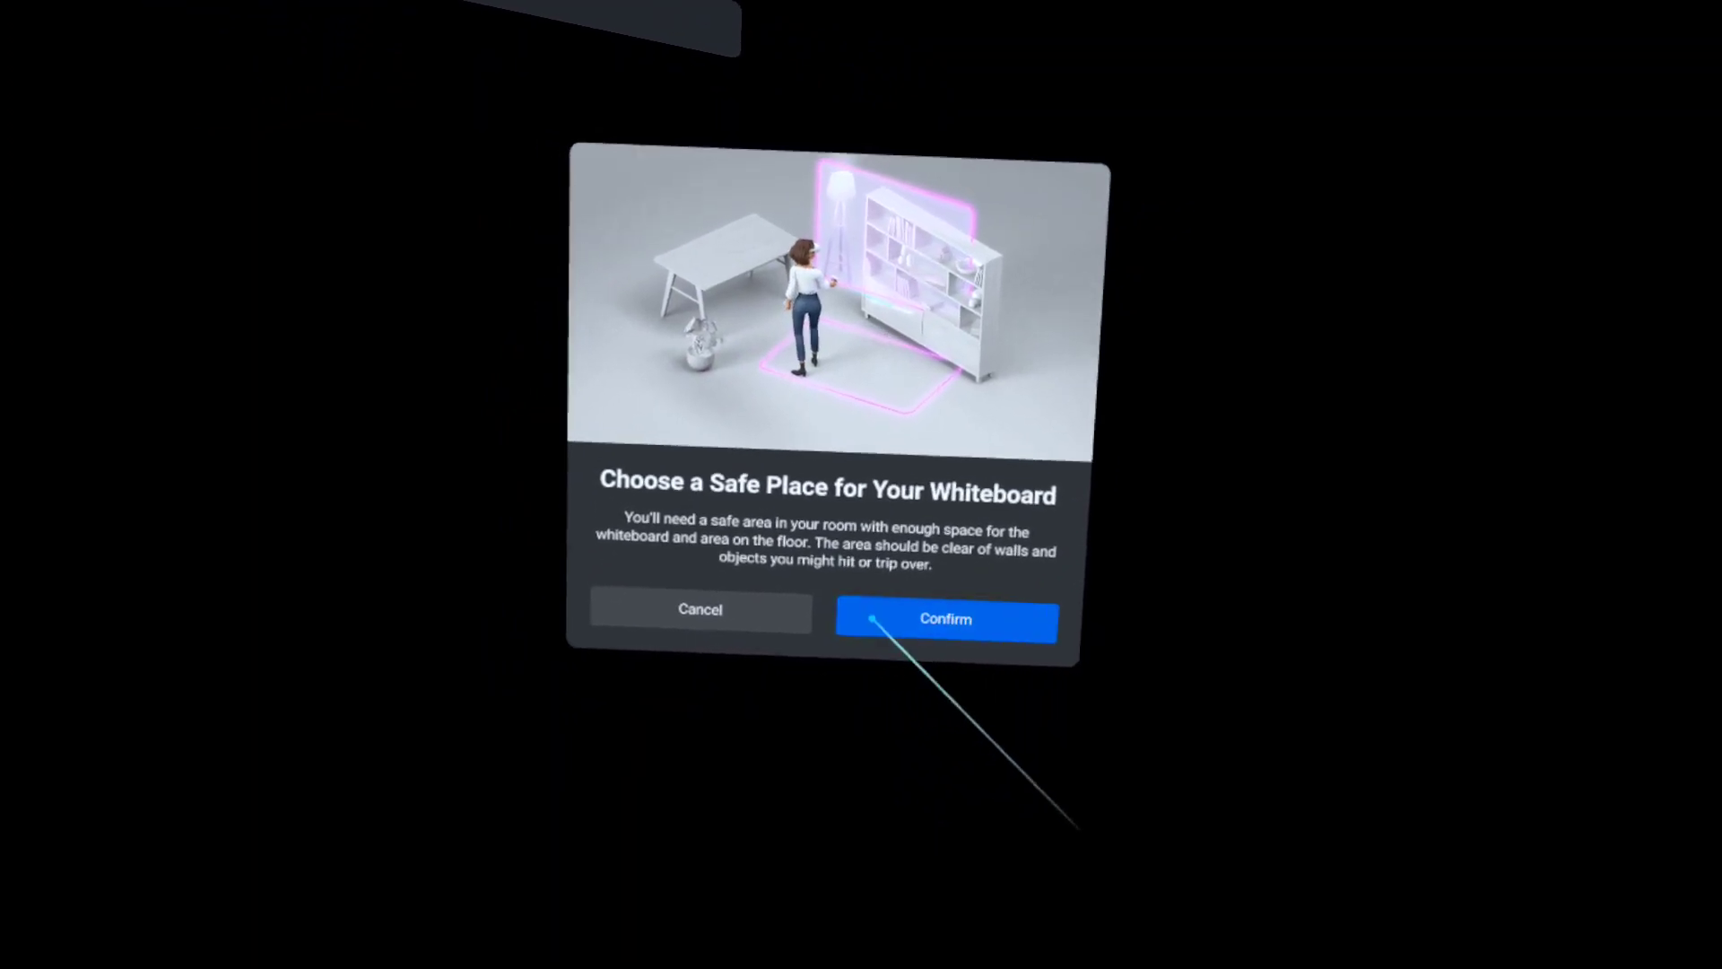
pyautogui.click(872, 618)
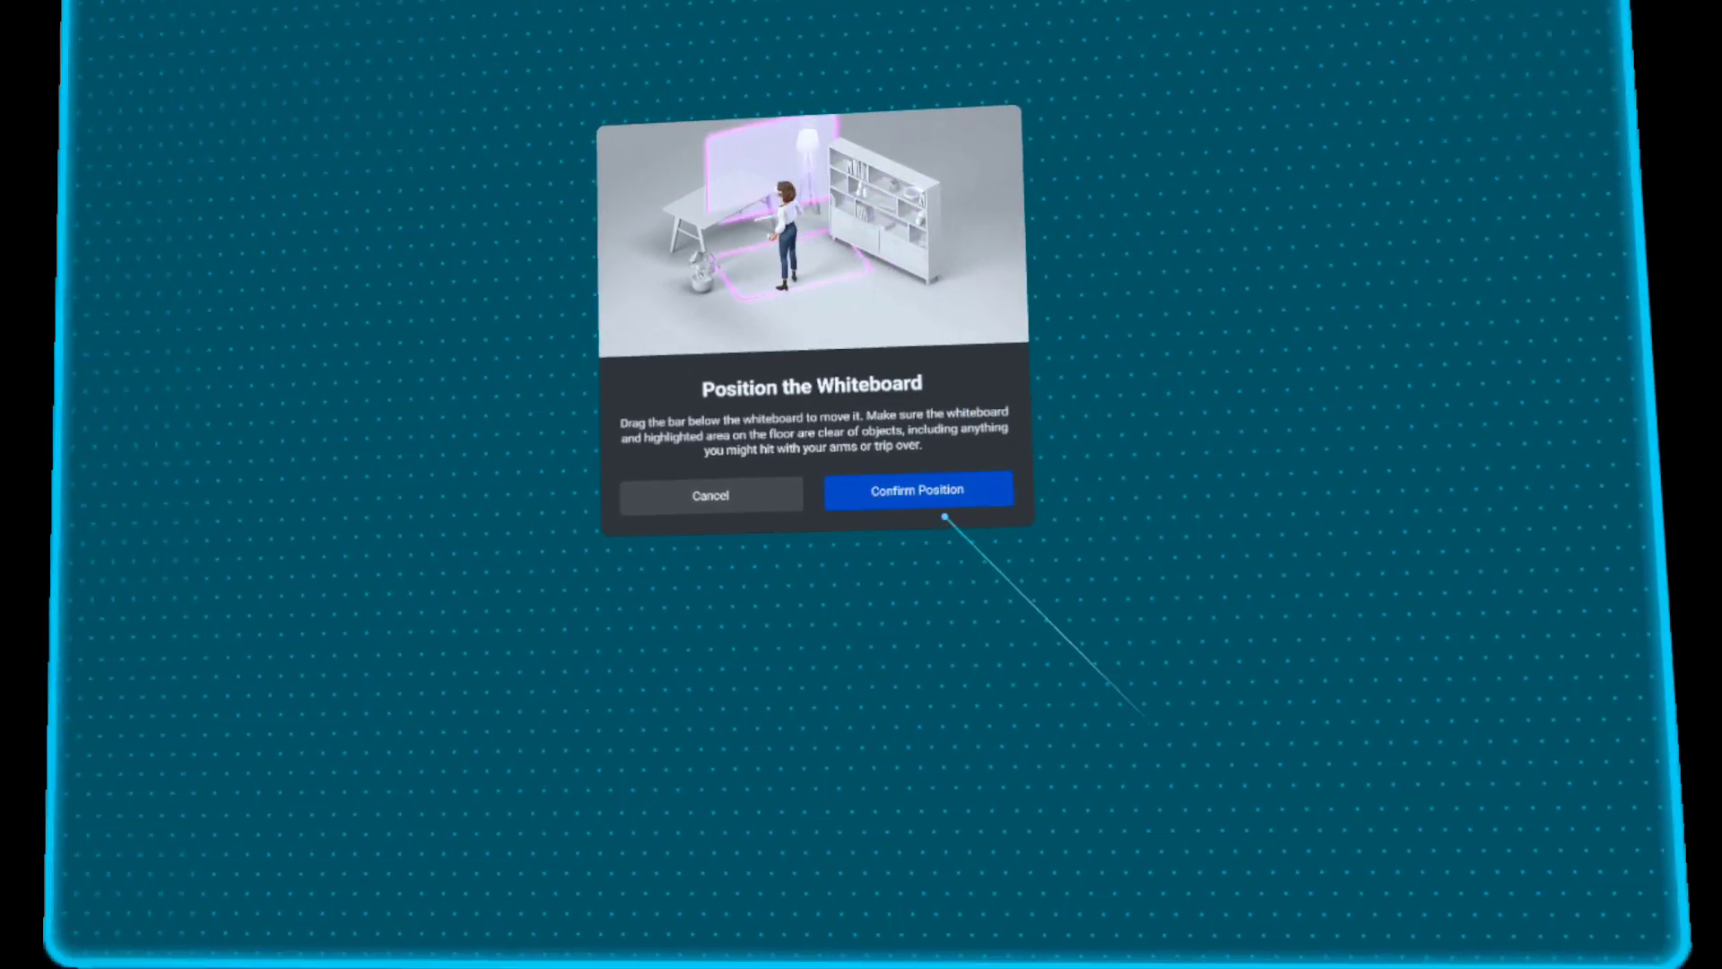
pyautogui.click(948, 492)
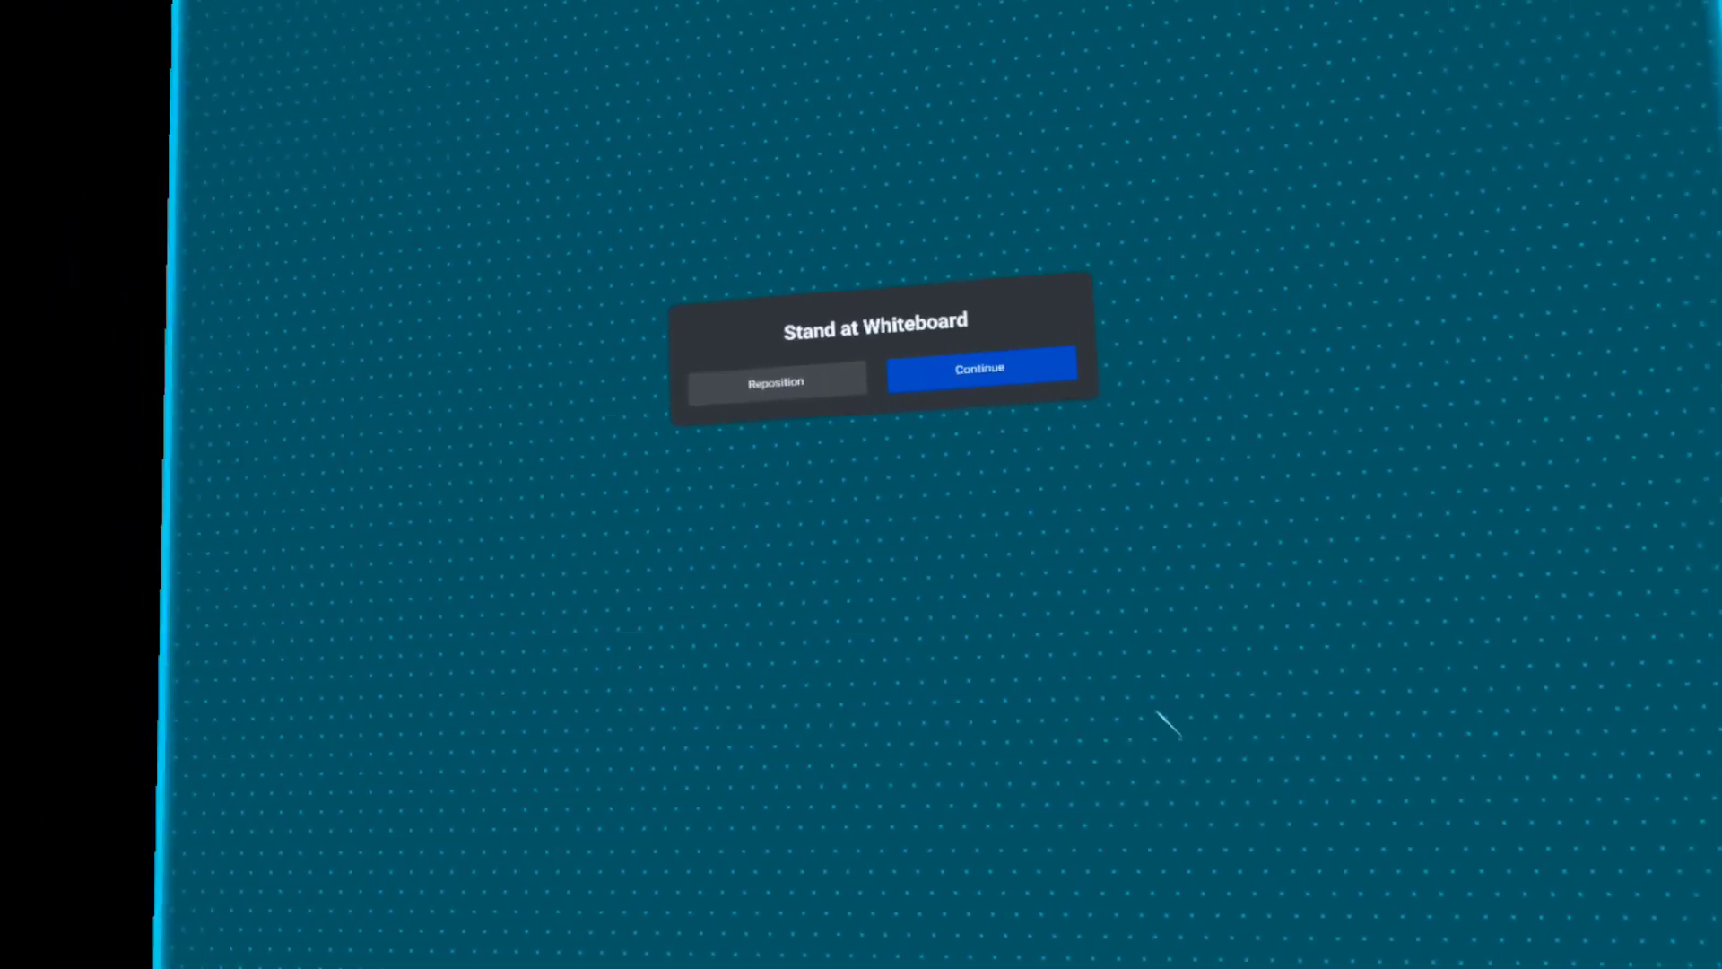
pyautogui.click(975, 362)
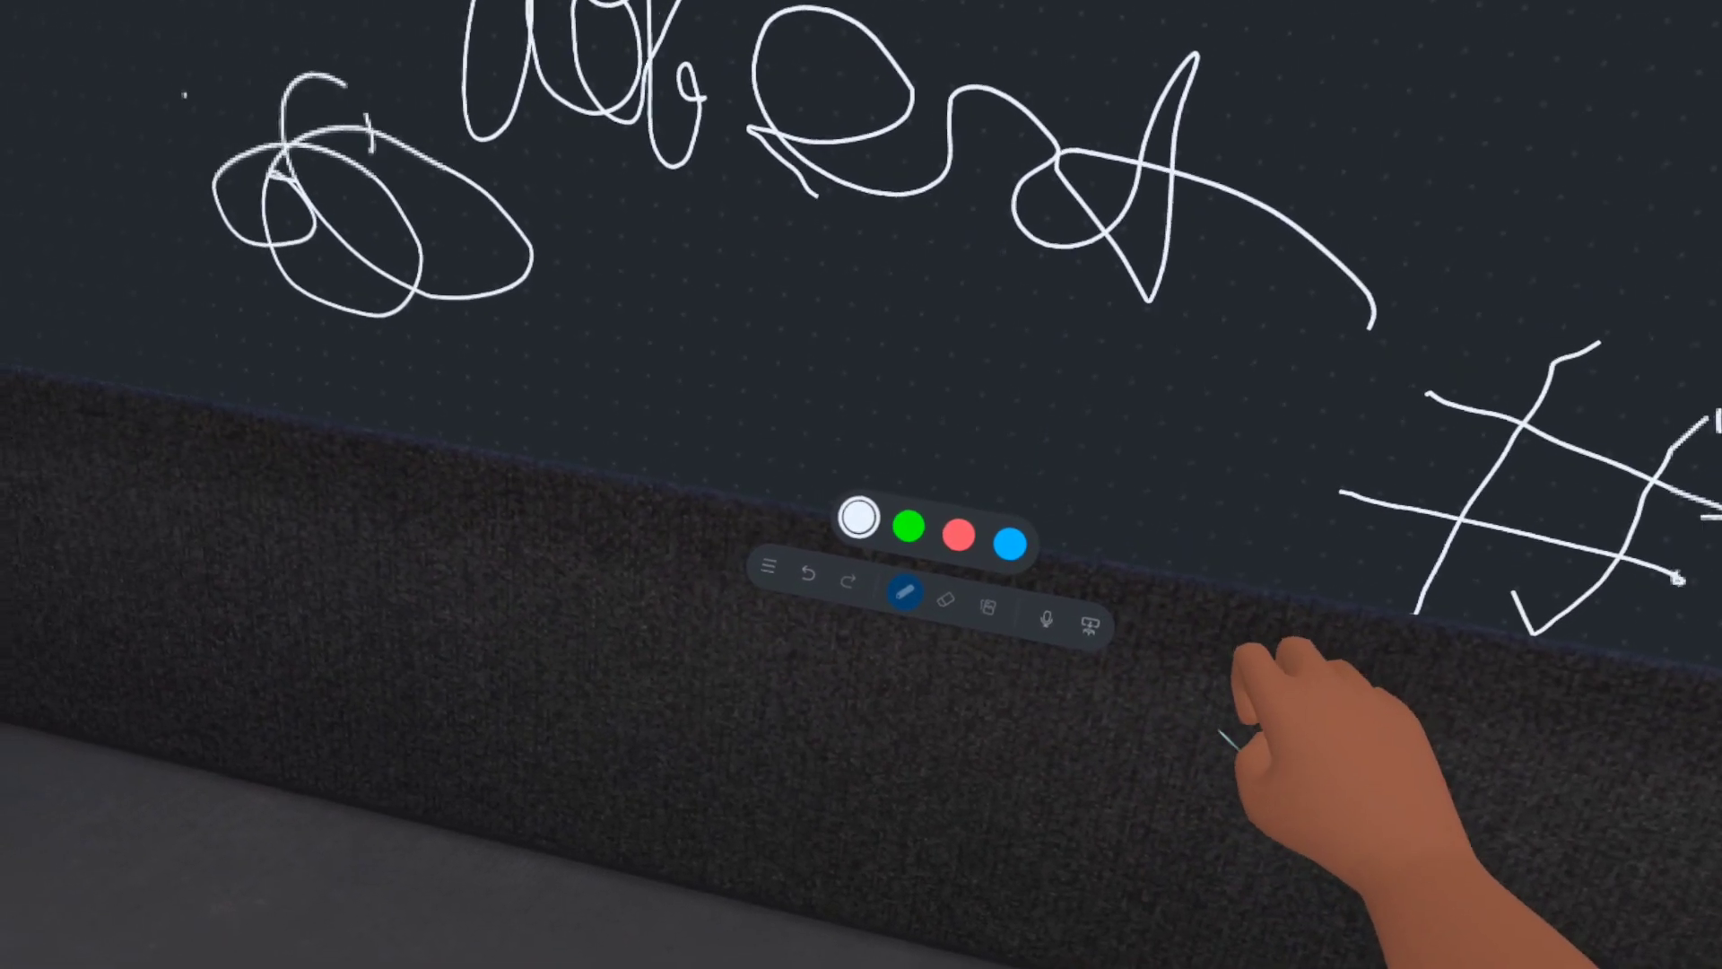
# Return to the desk keeping the existing desk area, and unmute the microphone.
pyautogui.click(1100, 606)
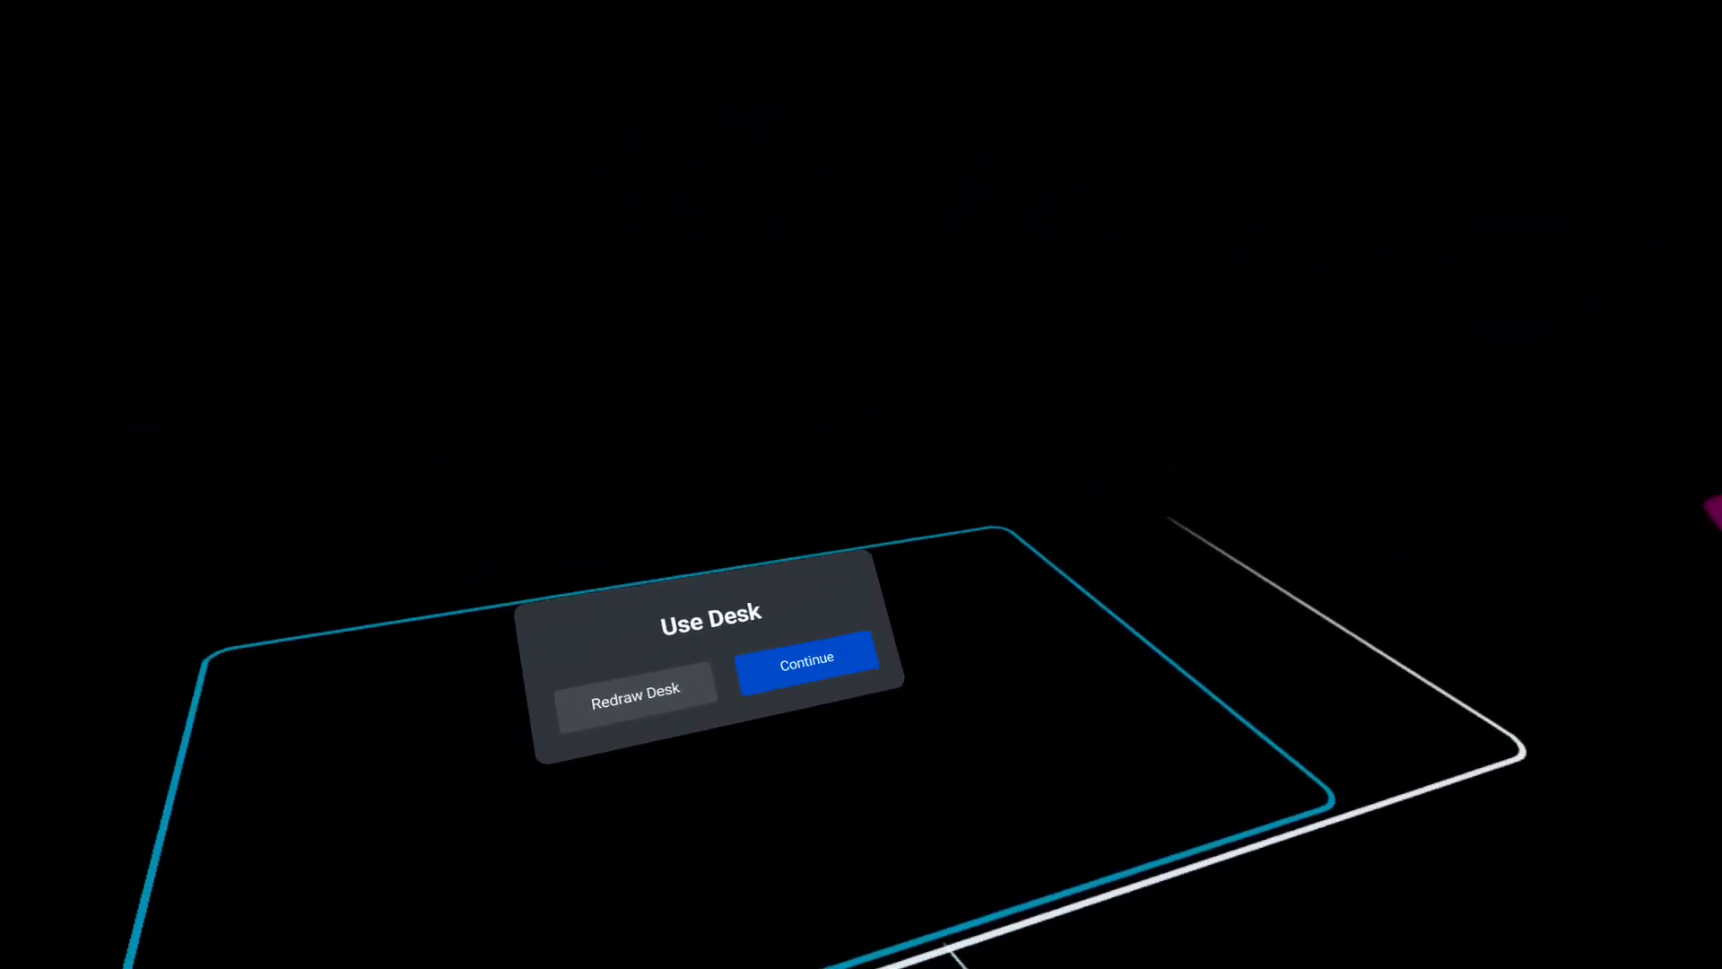
pyautogui.click(779, 682)
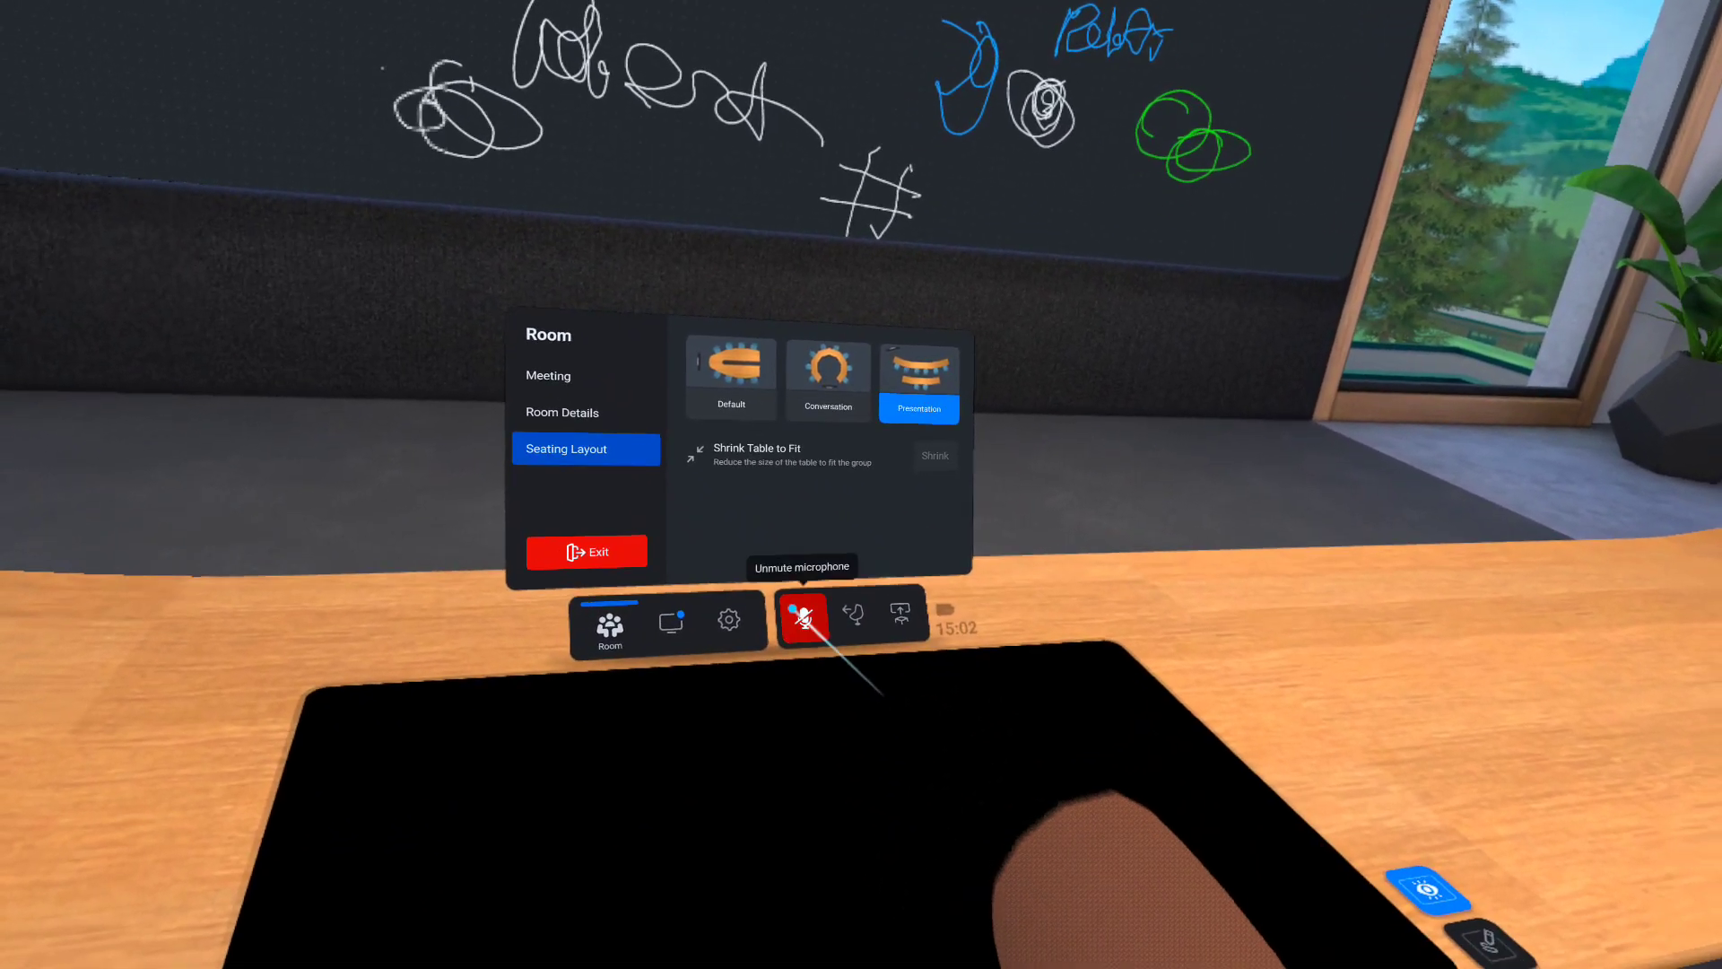
pyautogui.click(770, 601)
# Mute the microphone again.
pyautogui.click(780, 633)
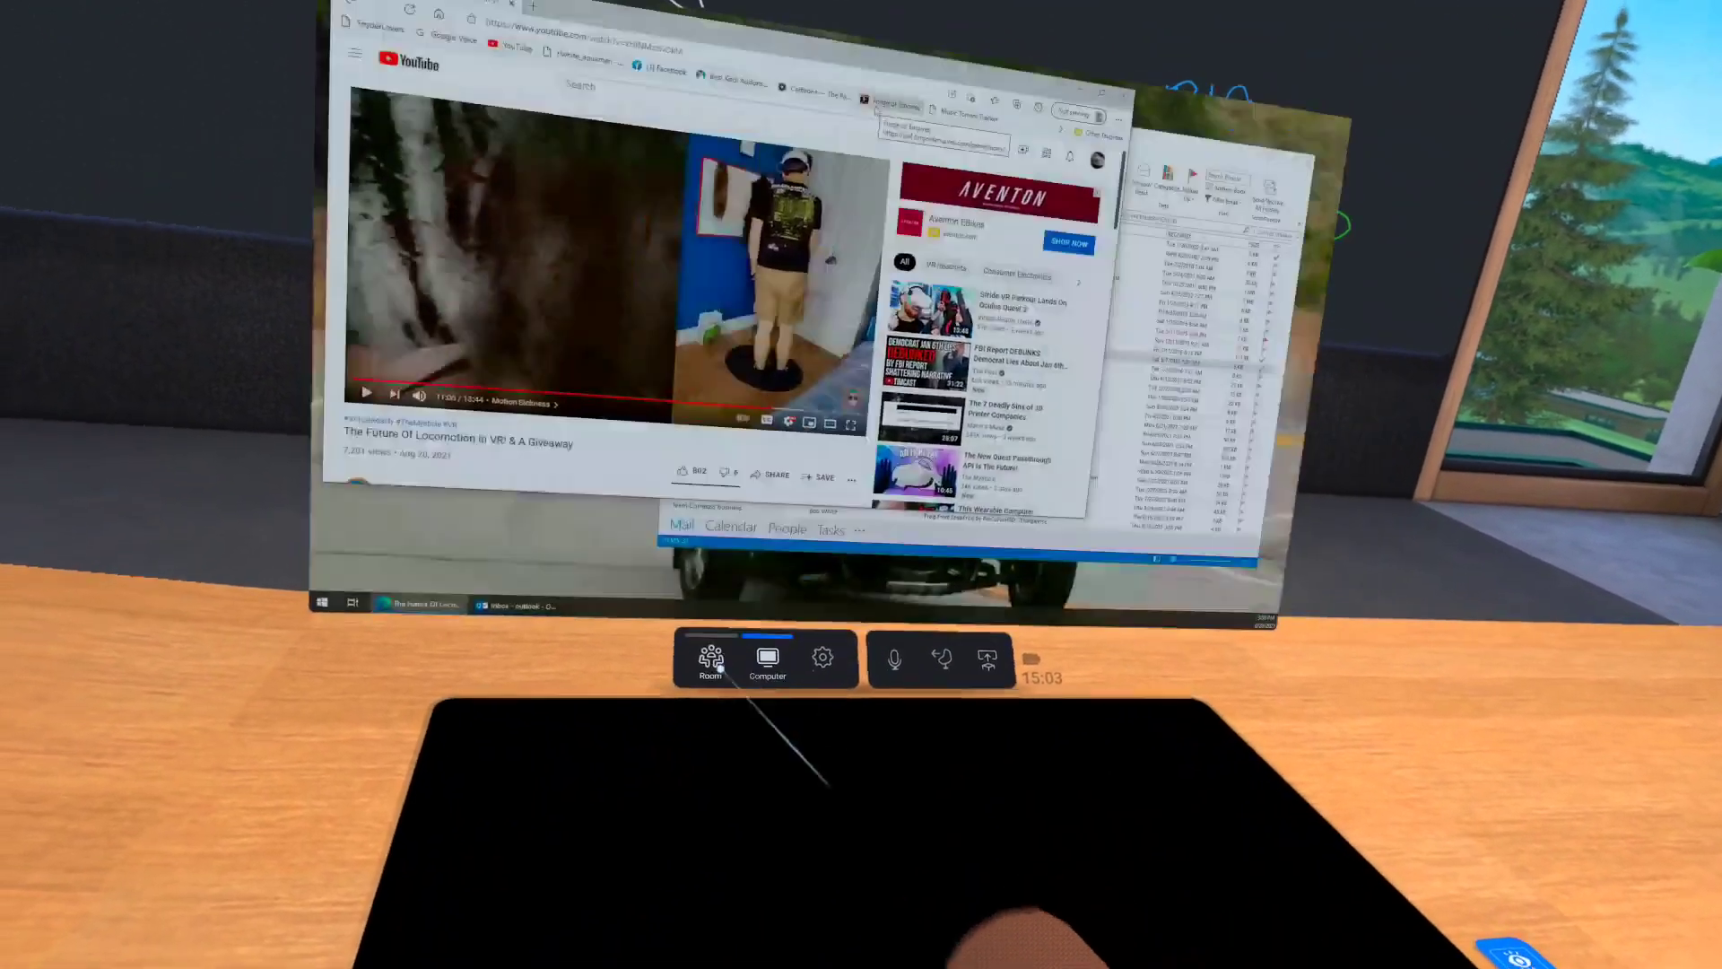
# Hide the computer screen and bring up the Quest system menu.
pyautogui.click(719, 668)
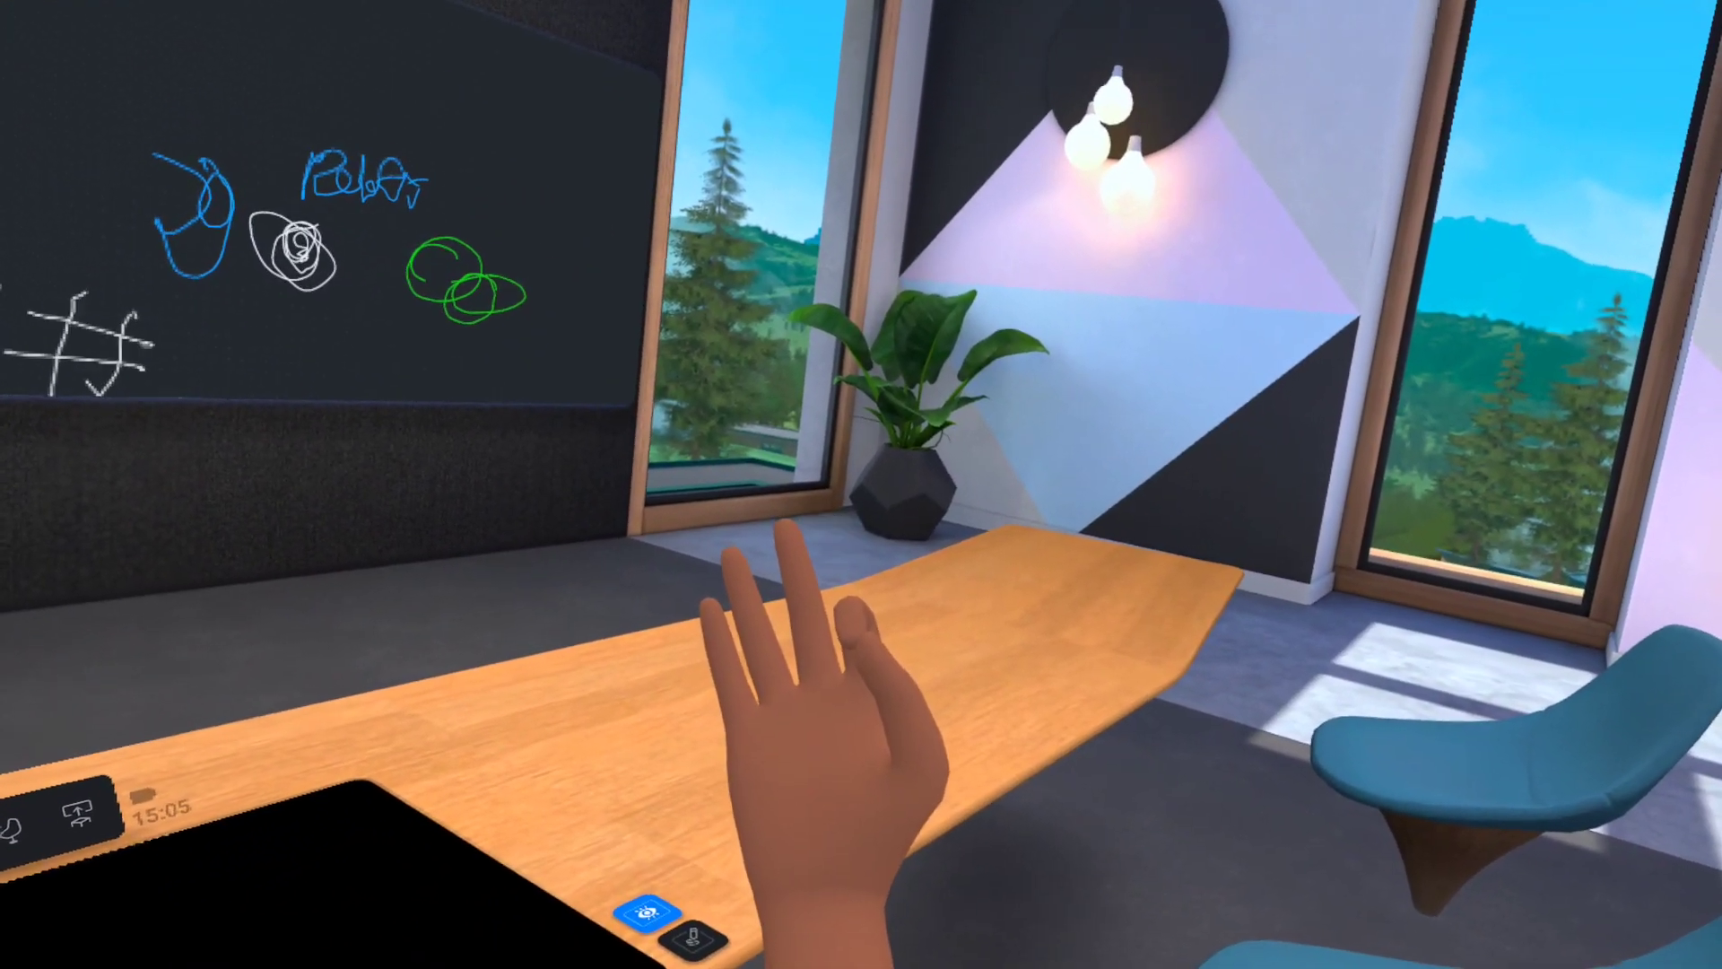
pyautogui.press('super')
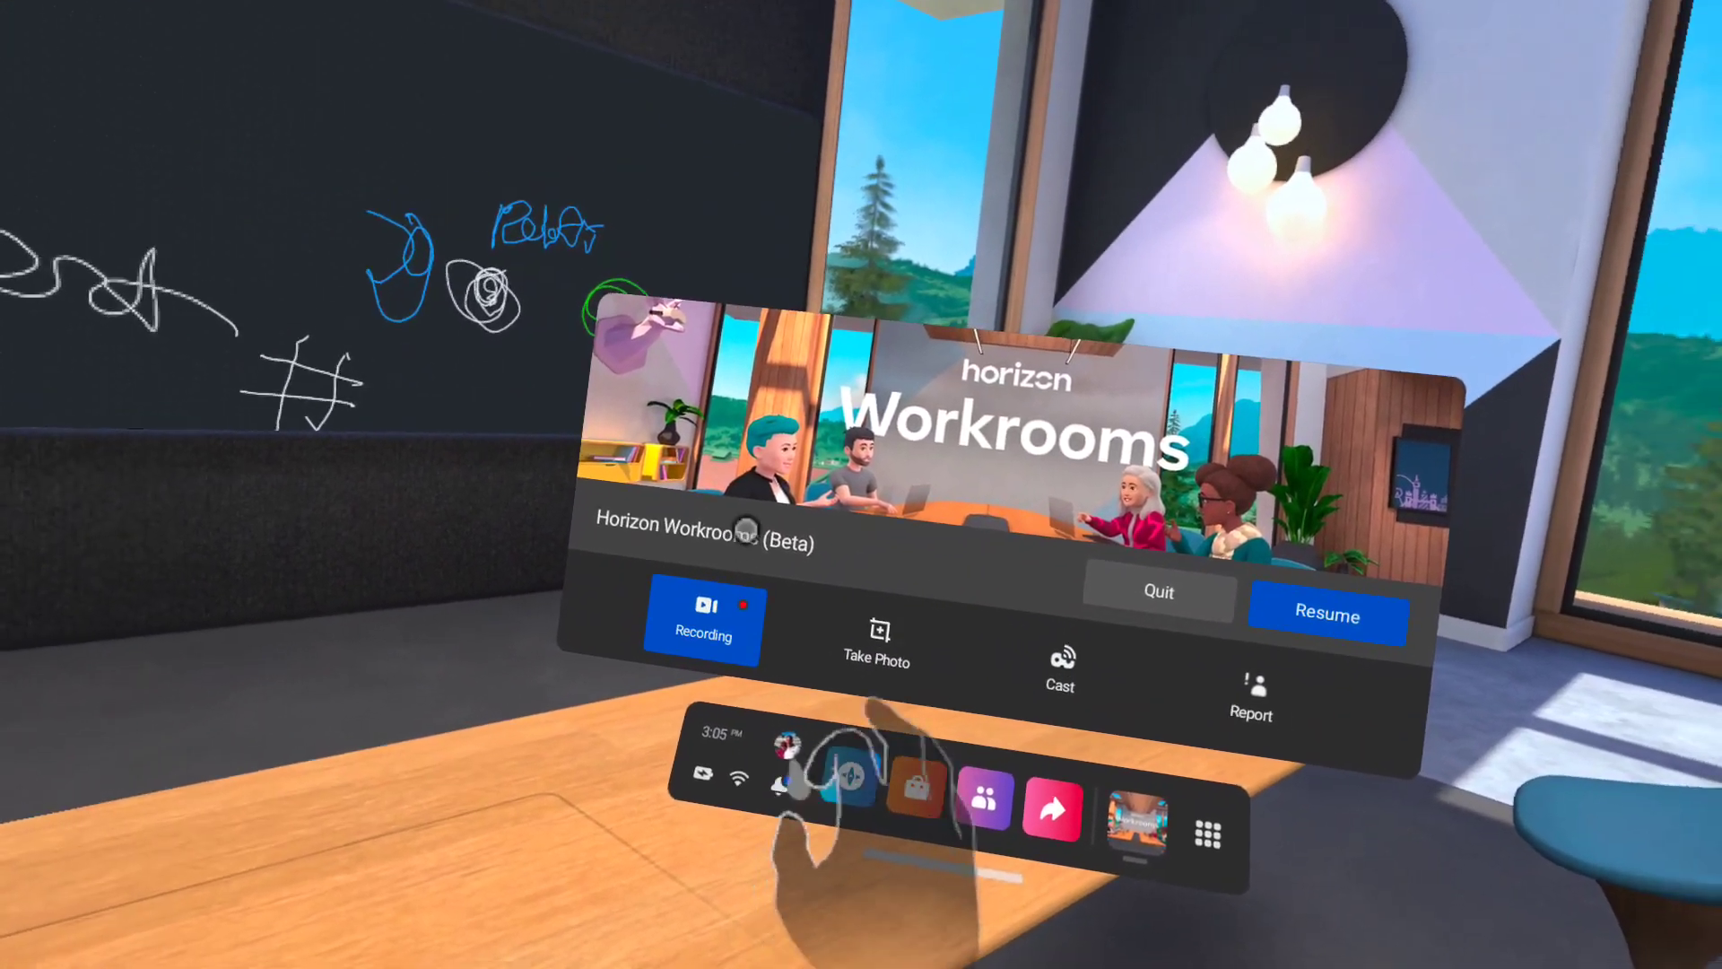